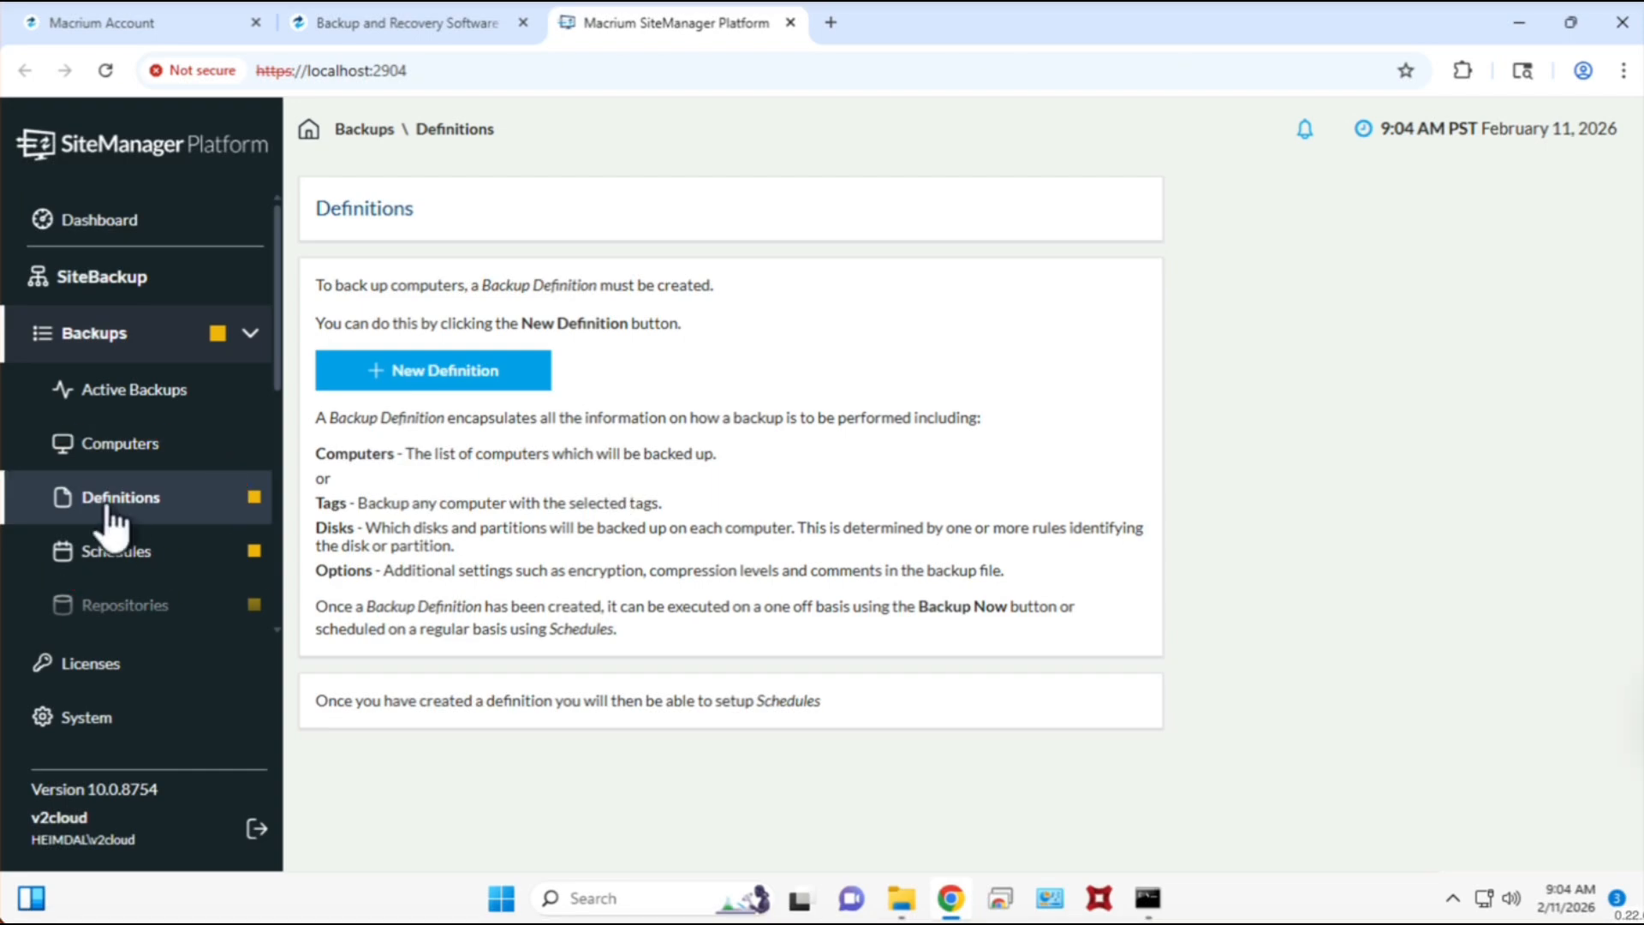
# - Start a new backup definition of type Disk Image and name it Test1
pyautogui.click(419, 371)
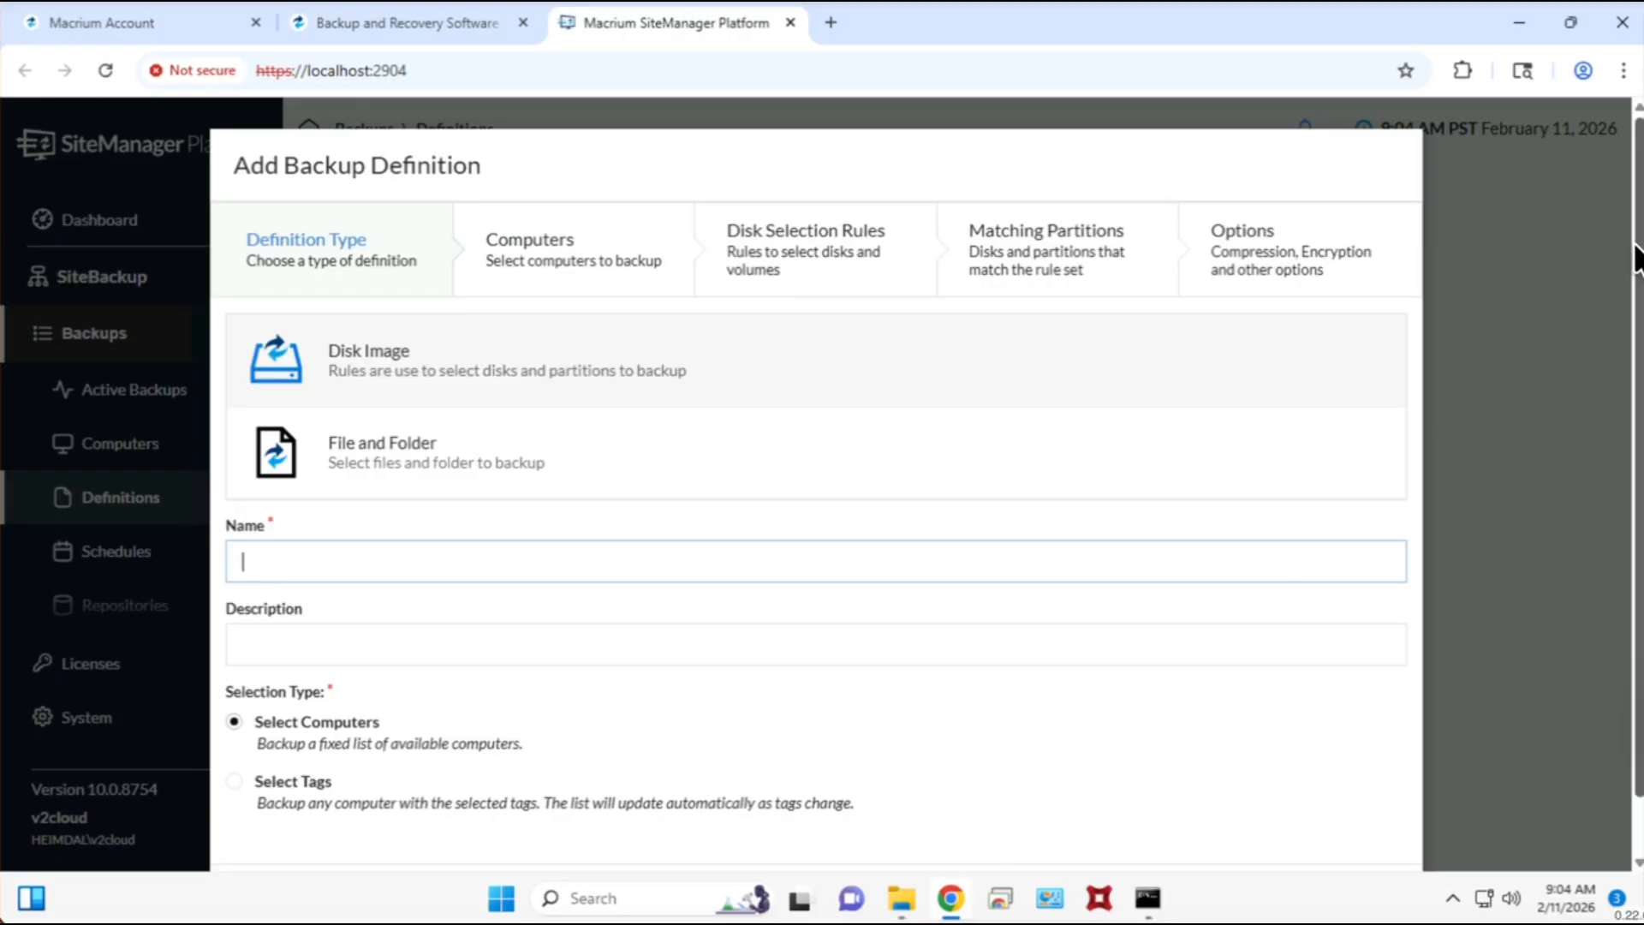
pyautogui.moveTo(1635, 257); pyautogui.dragTo(1637, 321)
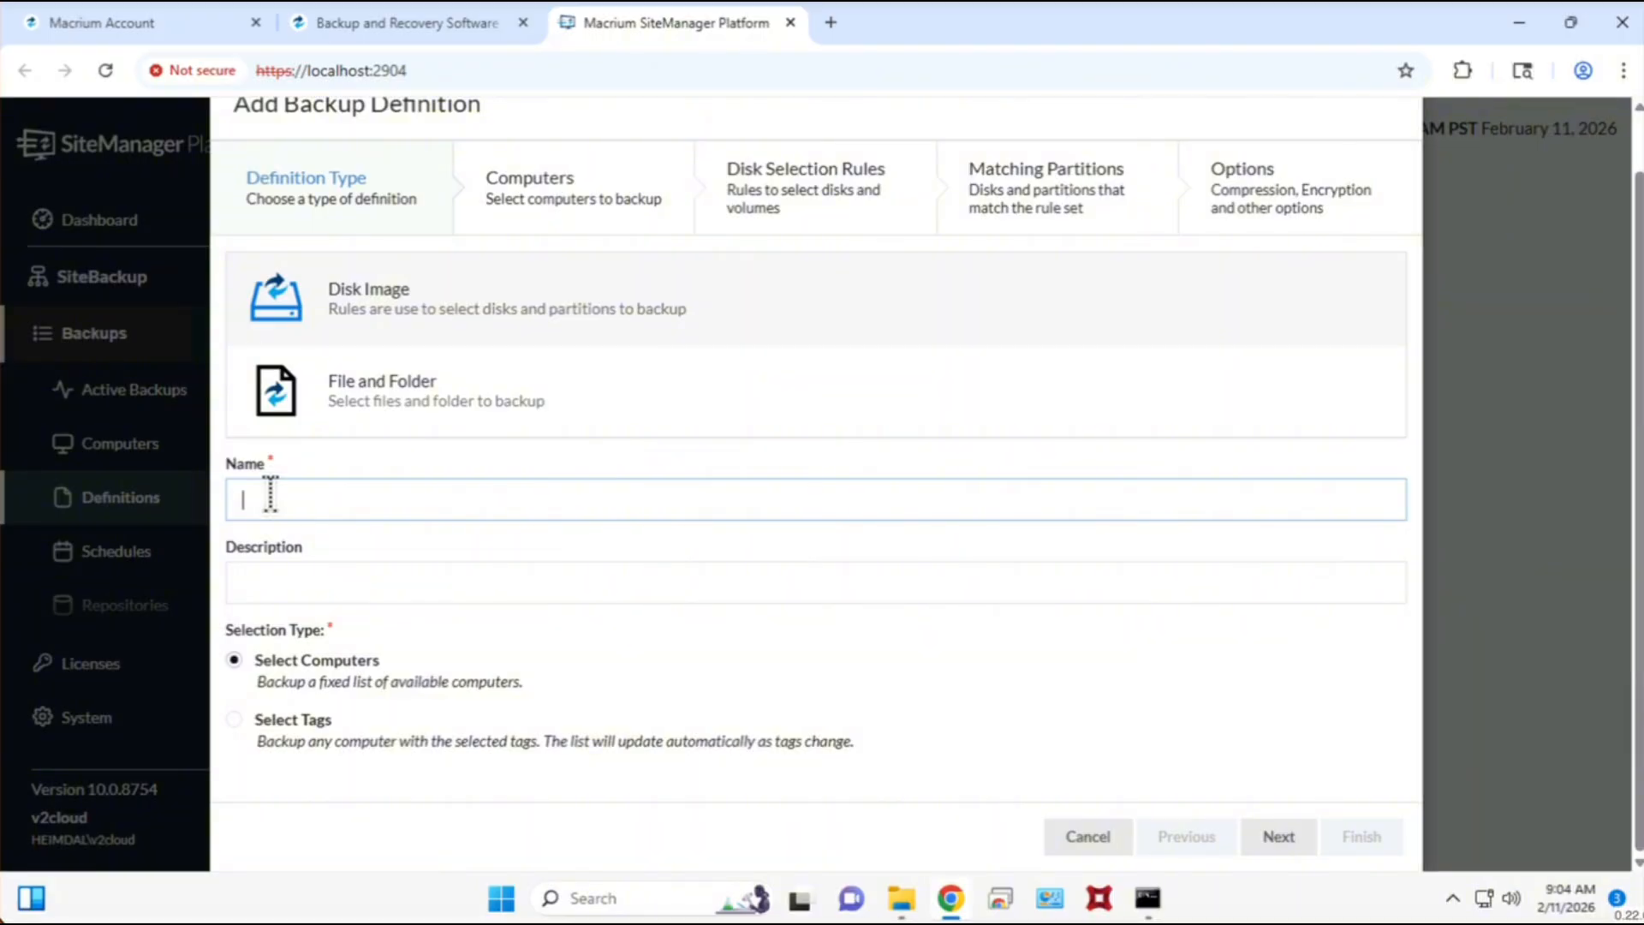
pyautogui.write('Test1')
pyautogui.click(351, 386)
pyautogui.click(351, 310)
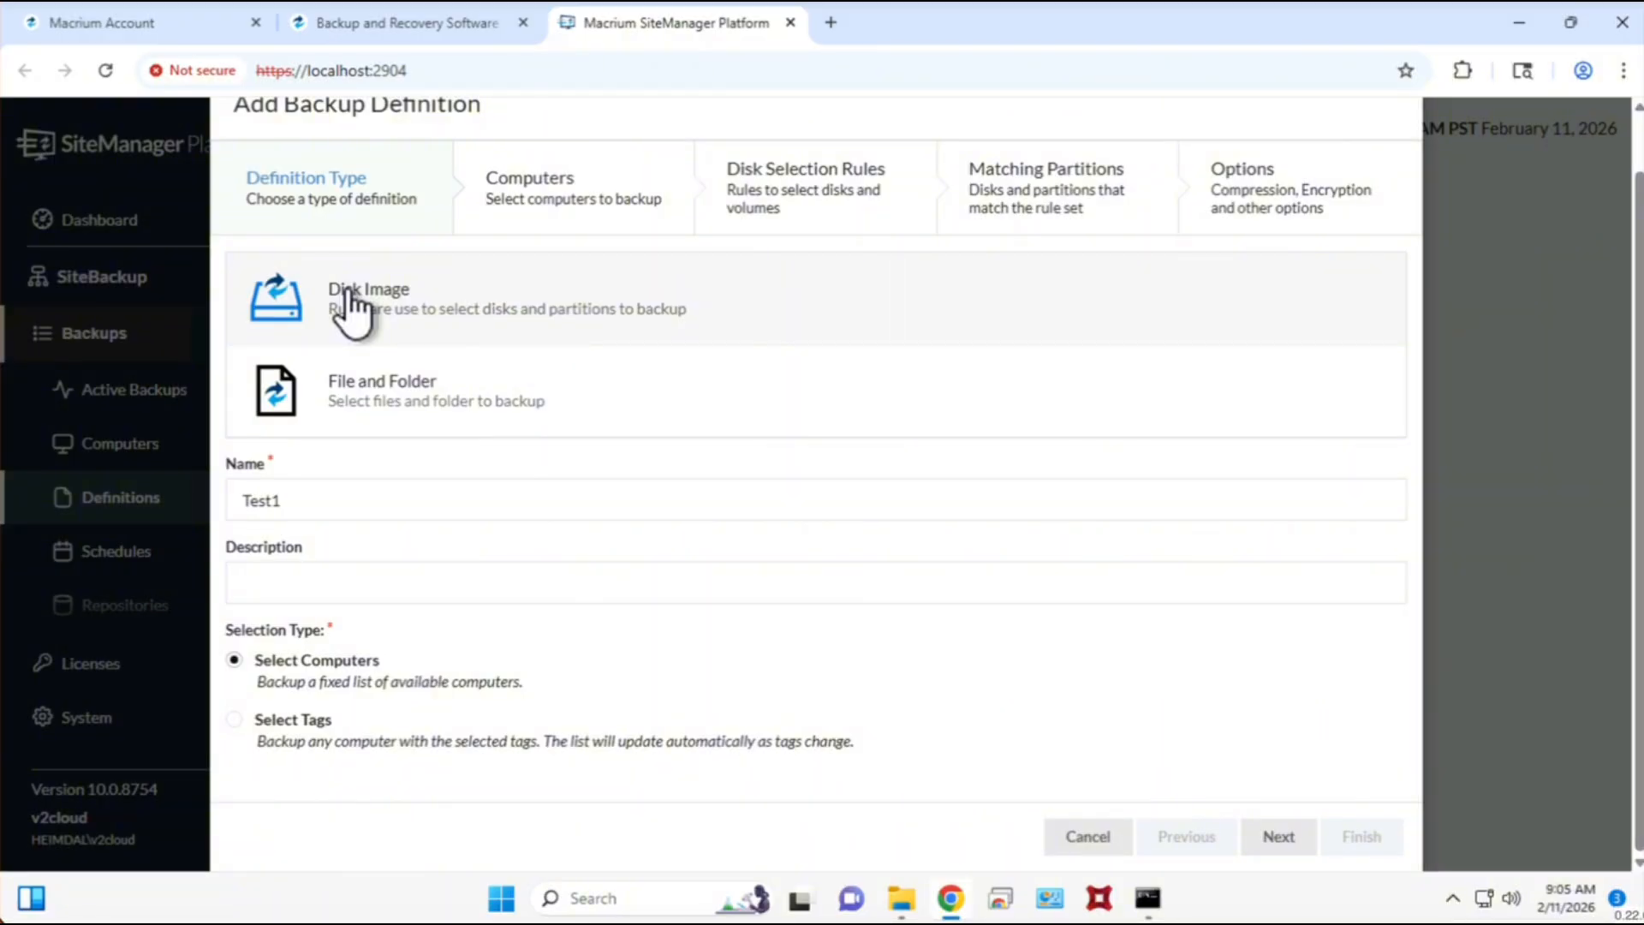
pyautogui.click(319, 501)
pyautogui.doubleClick(270, 495)
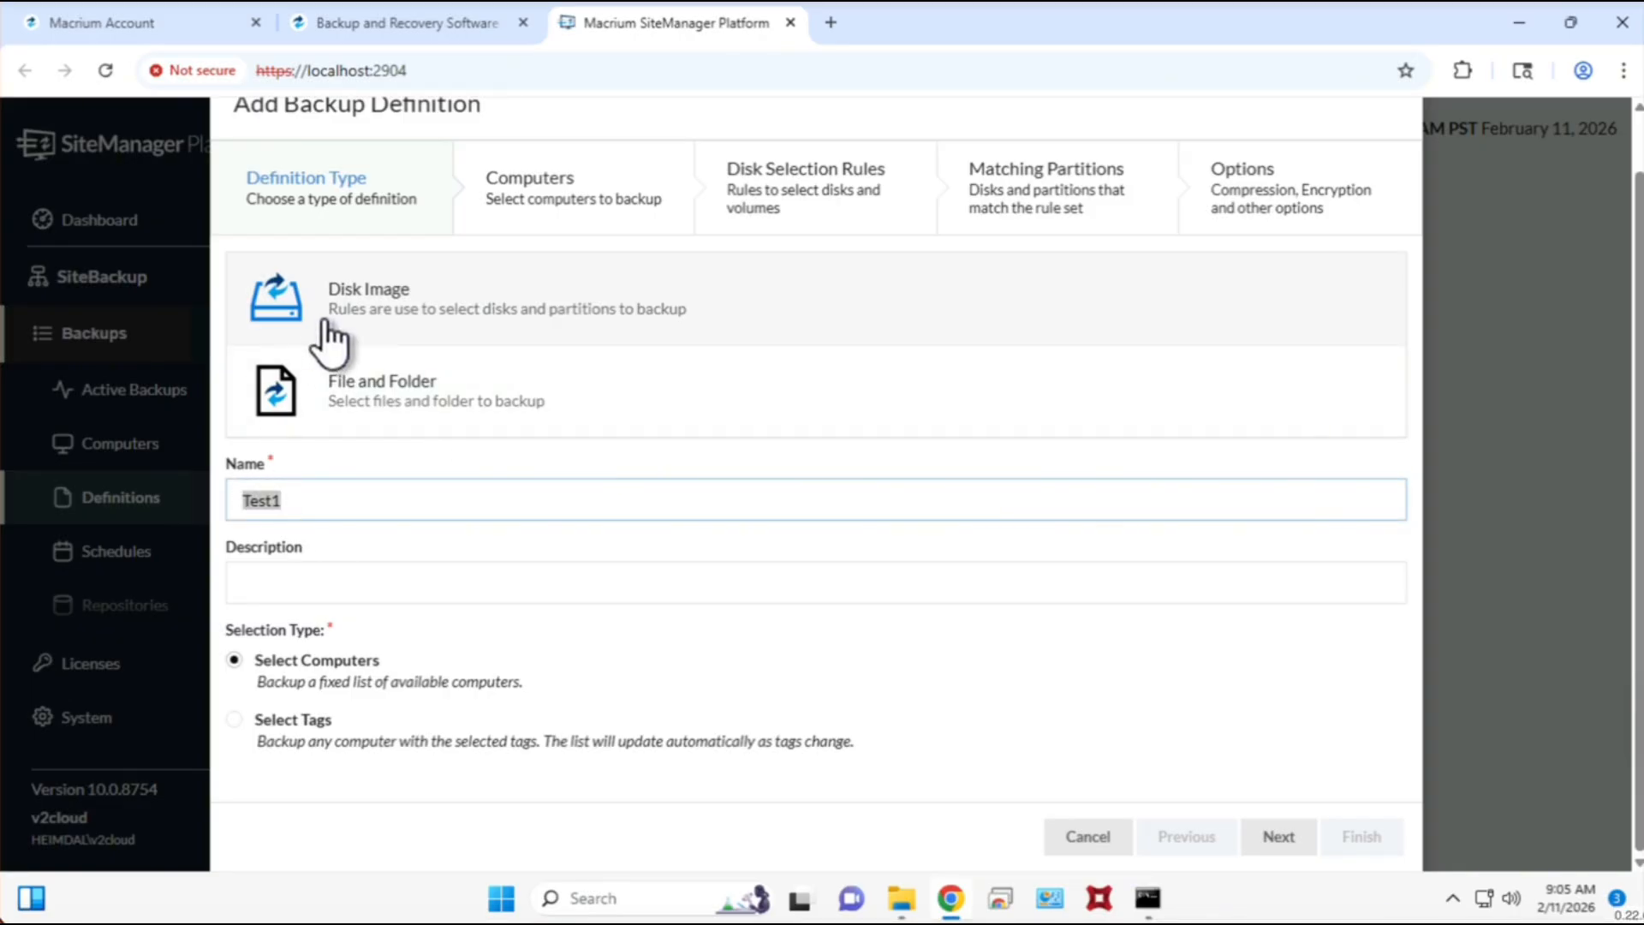
# - Choose HEIMDAL as the computer to back up and continue to the disk selection rules
pyautogui.click(1277, 839)
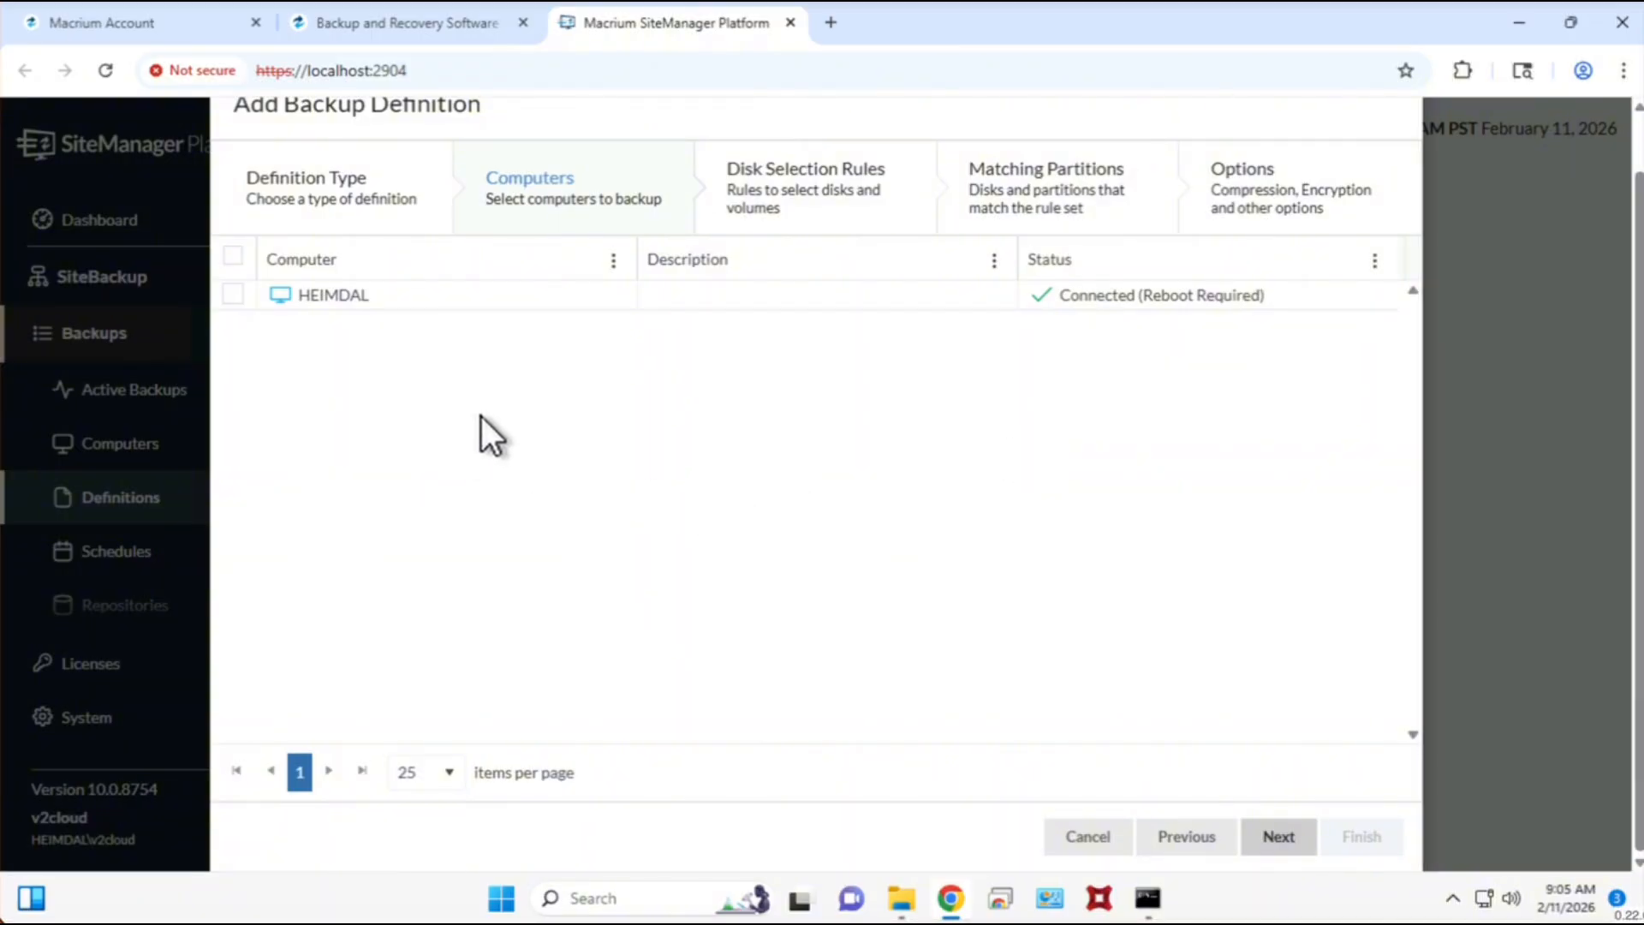
pyautogui.click(232, 293)
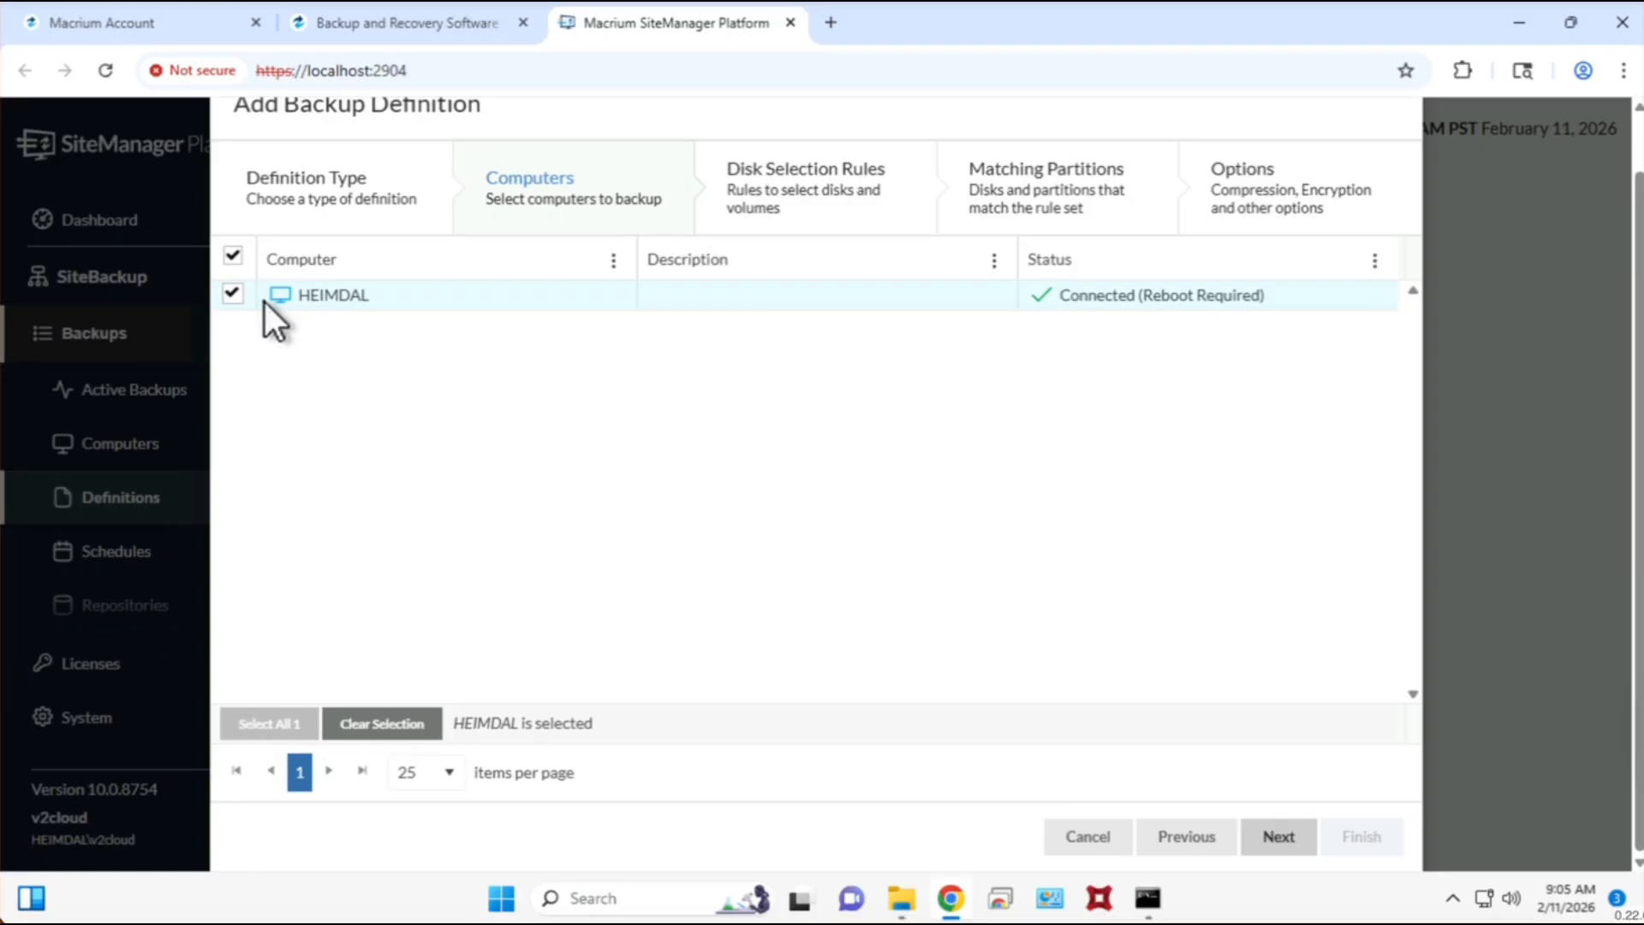
pyautogui.click(1282, 837)
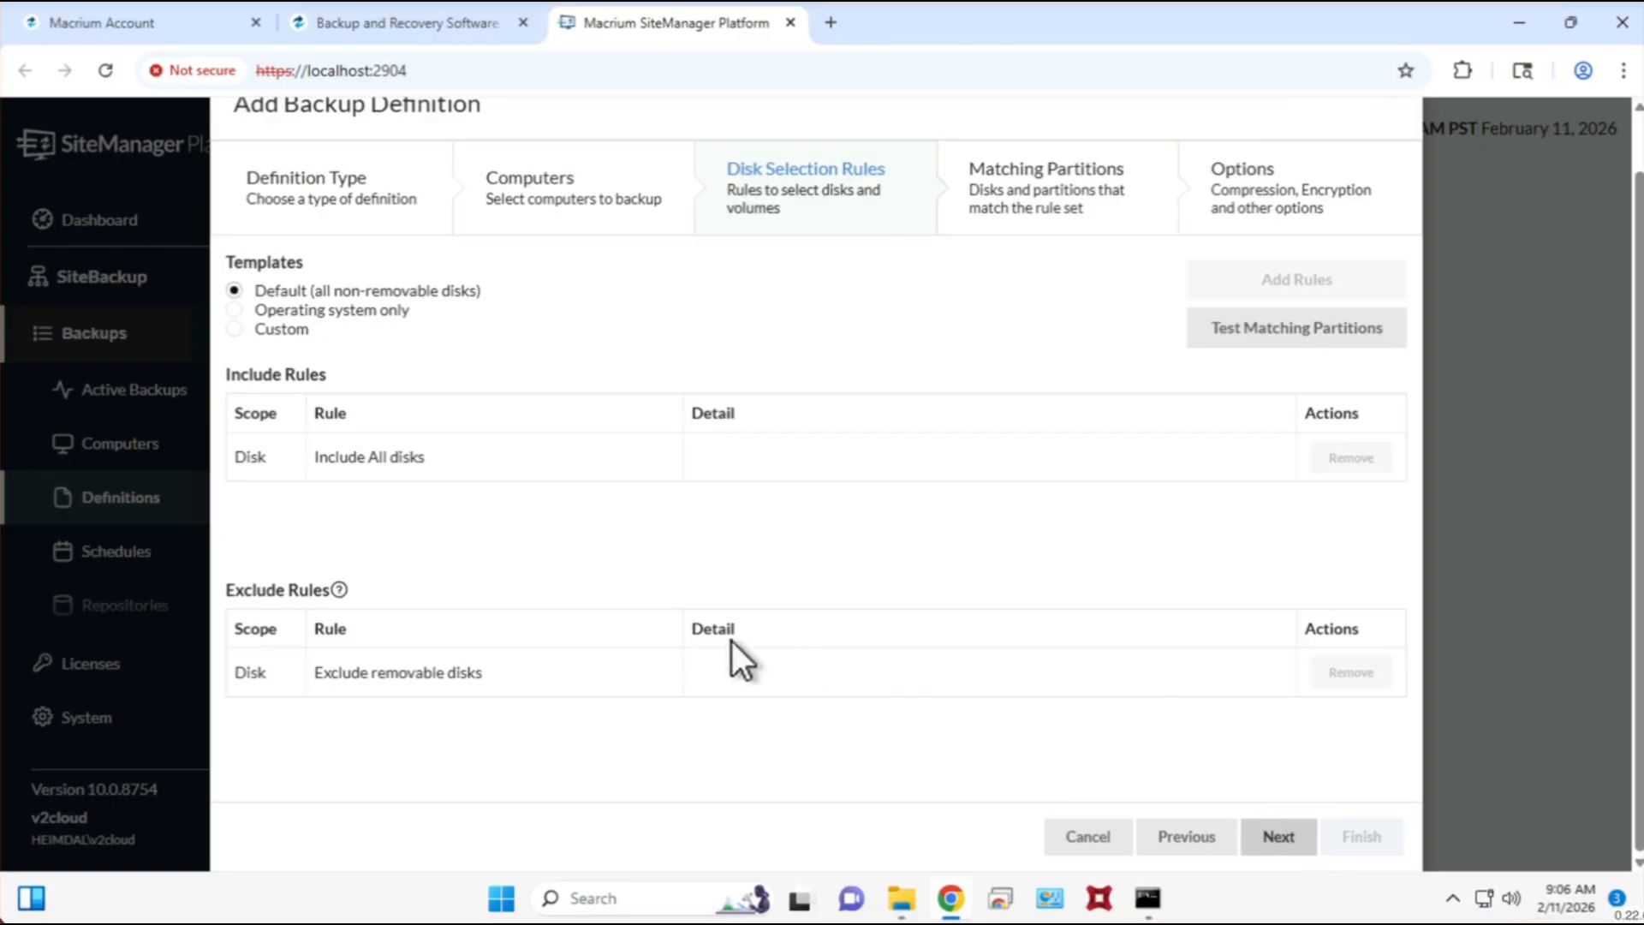
# - Try the Operating system only template for the disk selection rules, and switch the template to Custom
pyautogui.moveTo(455, 473)
pyautogui.mouseDown()
pyautogui.moveTo(234, 439)
pyautogui.moveTo(248, 458)
pyautogui.mouseUp()
pyautogui.click(380, 467)
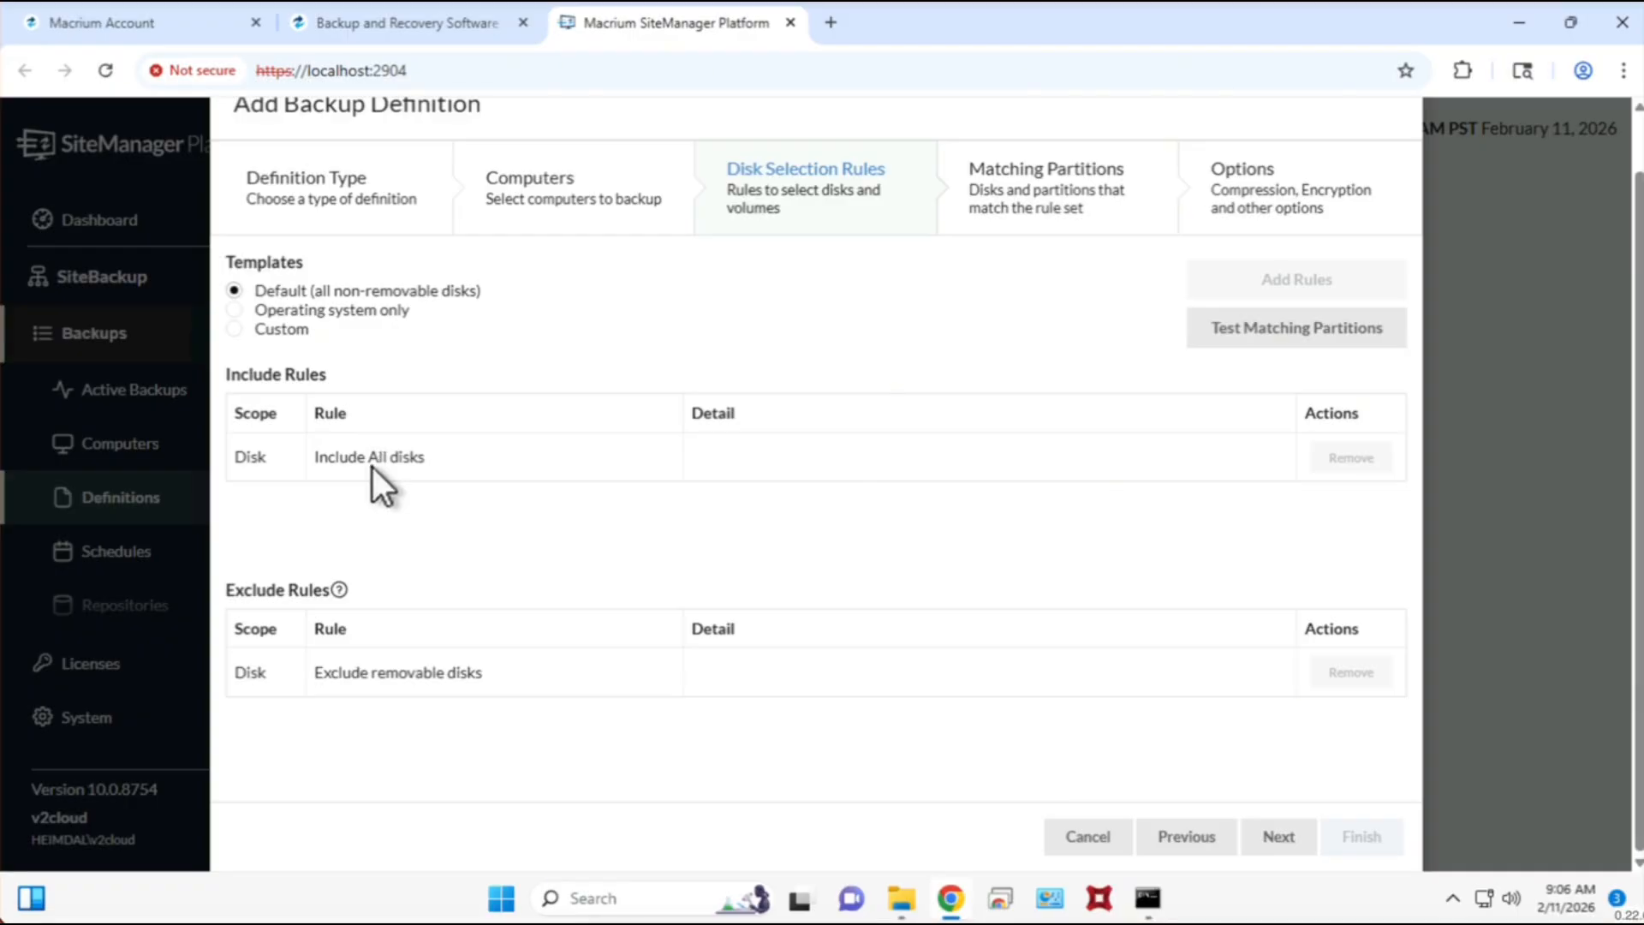
pyautogui.click(278, 316)
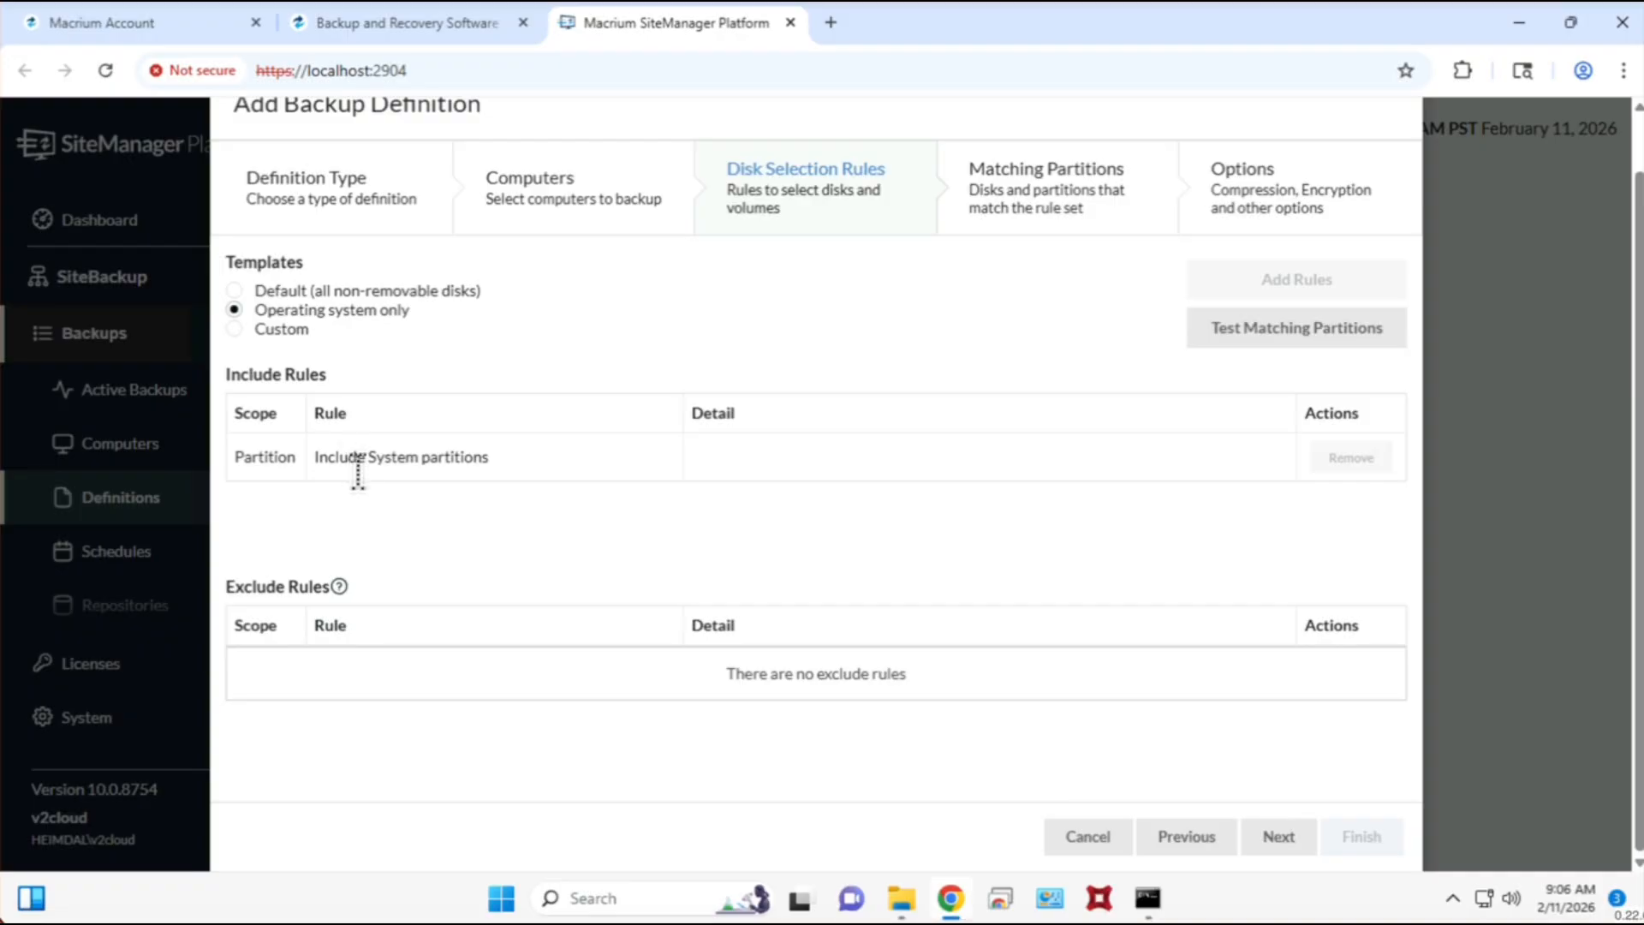
pyautogui.click(235, 330)
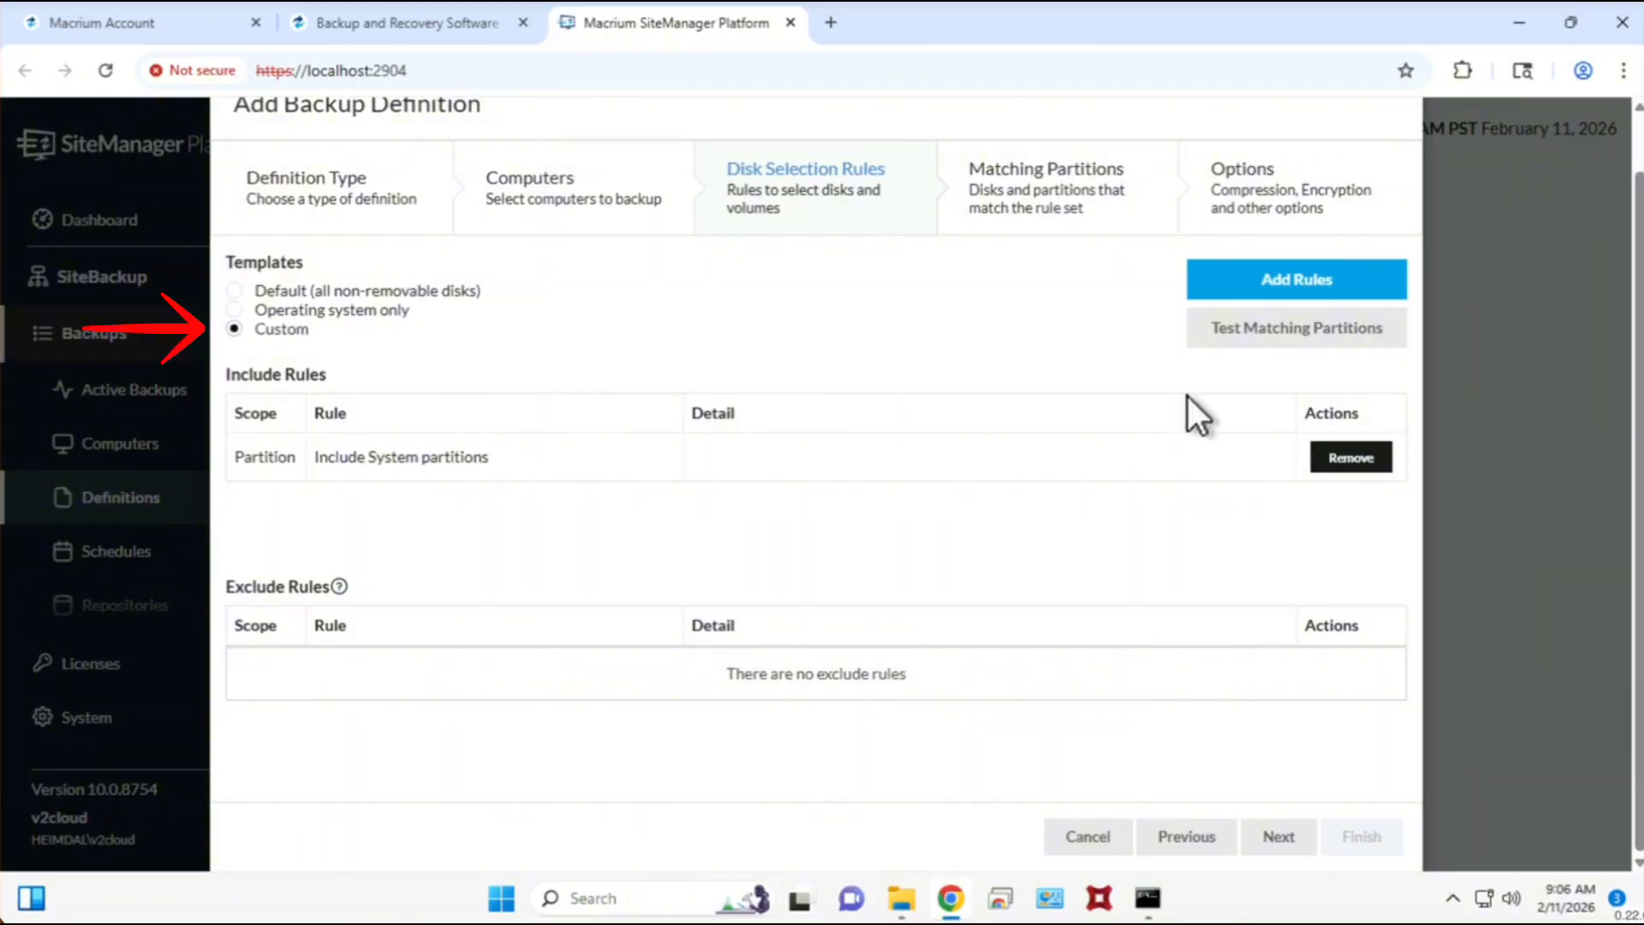
# - Add an include rule for partitions with the specified drive letters C and D
pyautogui.click(1325, 276)
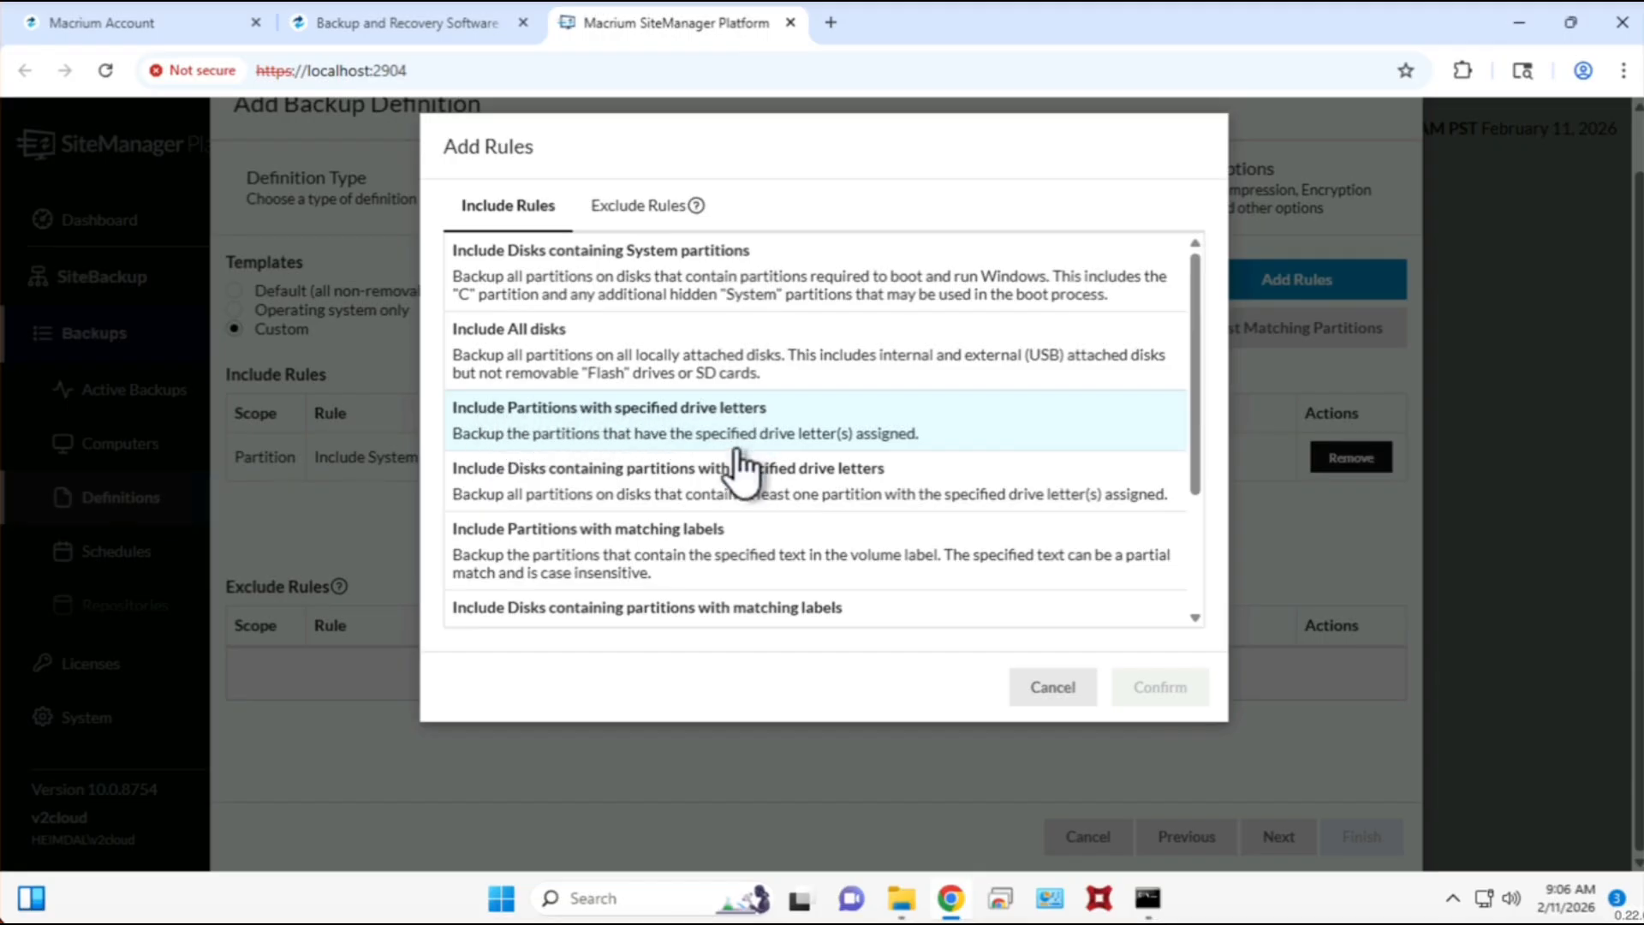
pyautogui.click(946, 432)
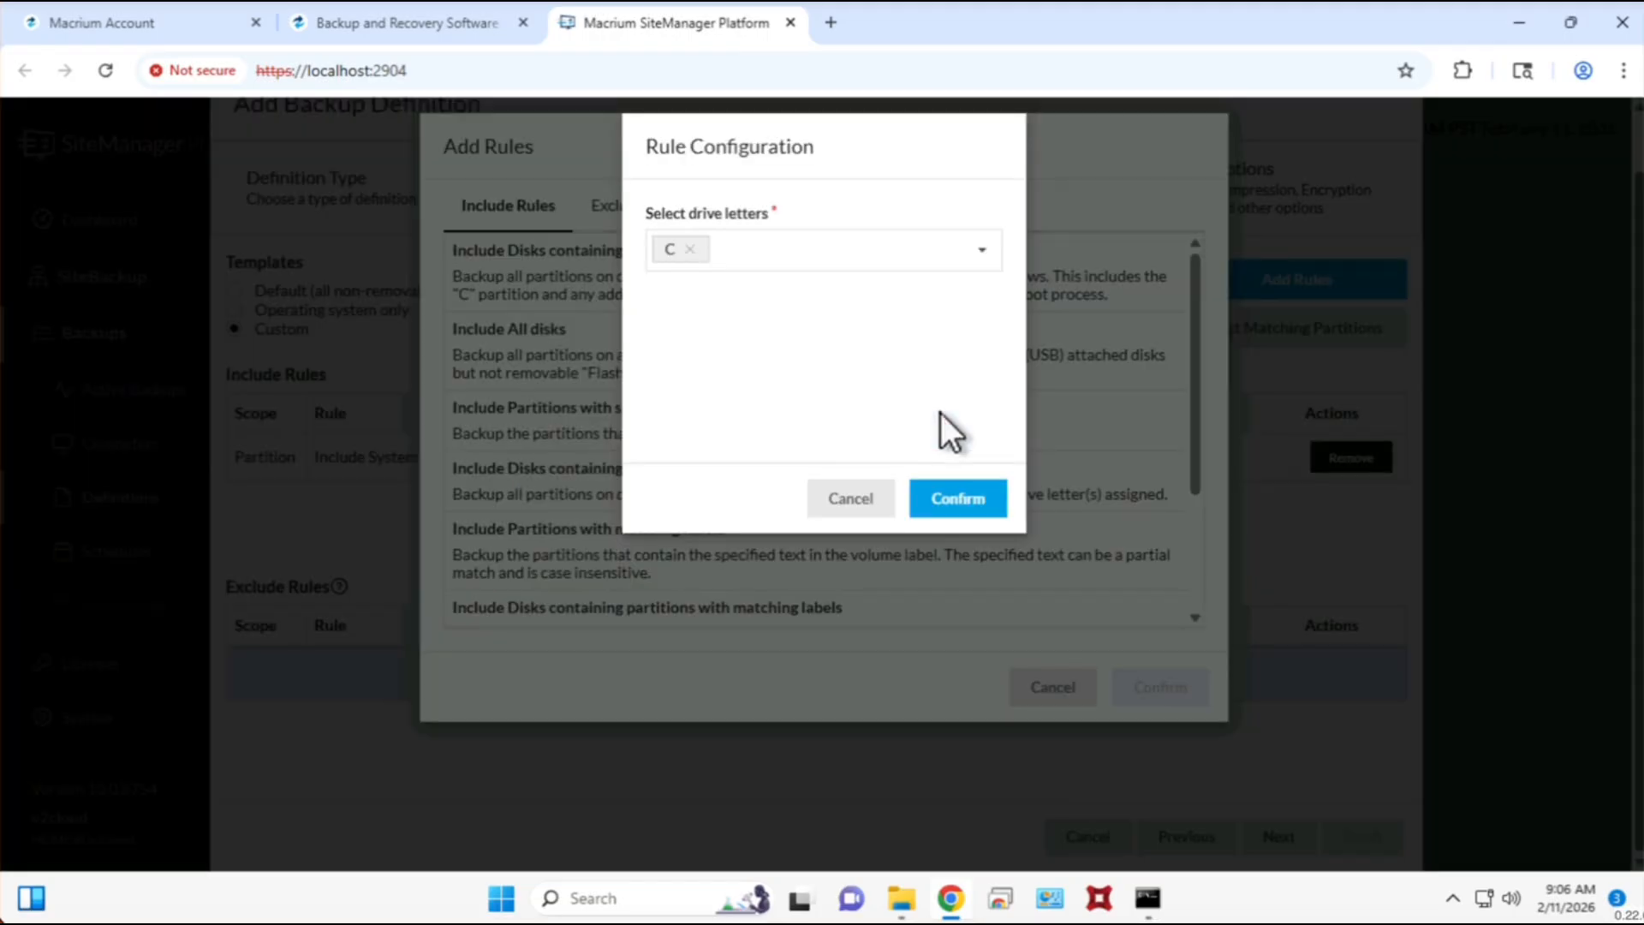
pyautogui.click(813, 261)
pyautogui.click(696, 379)
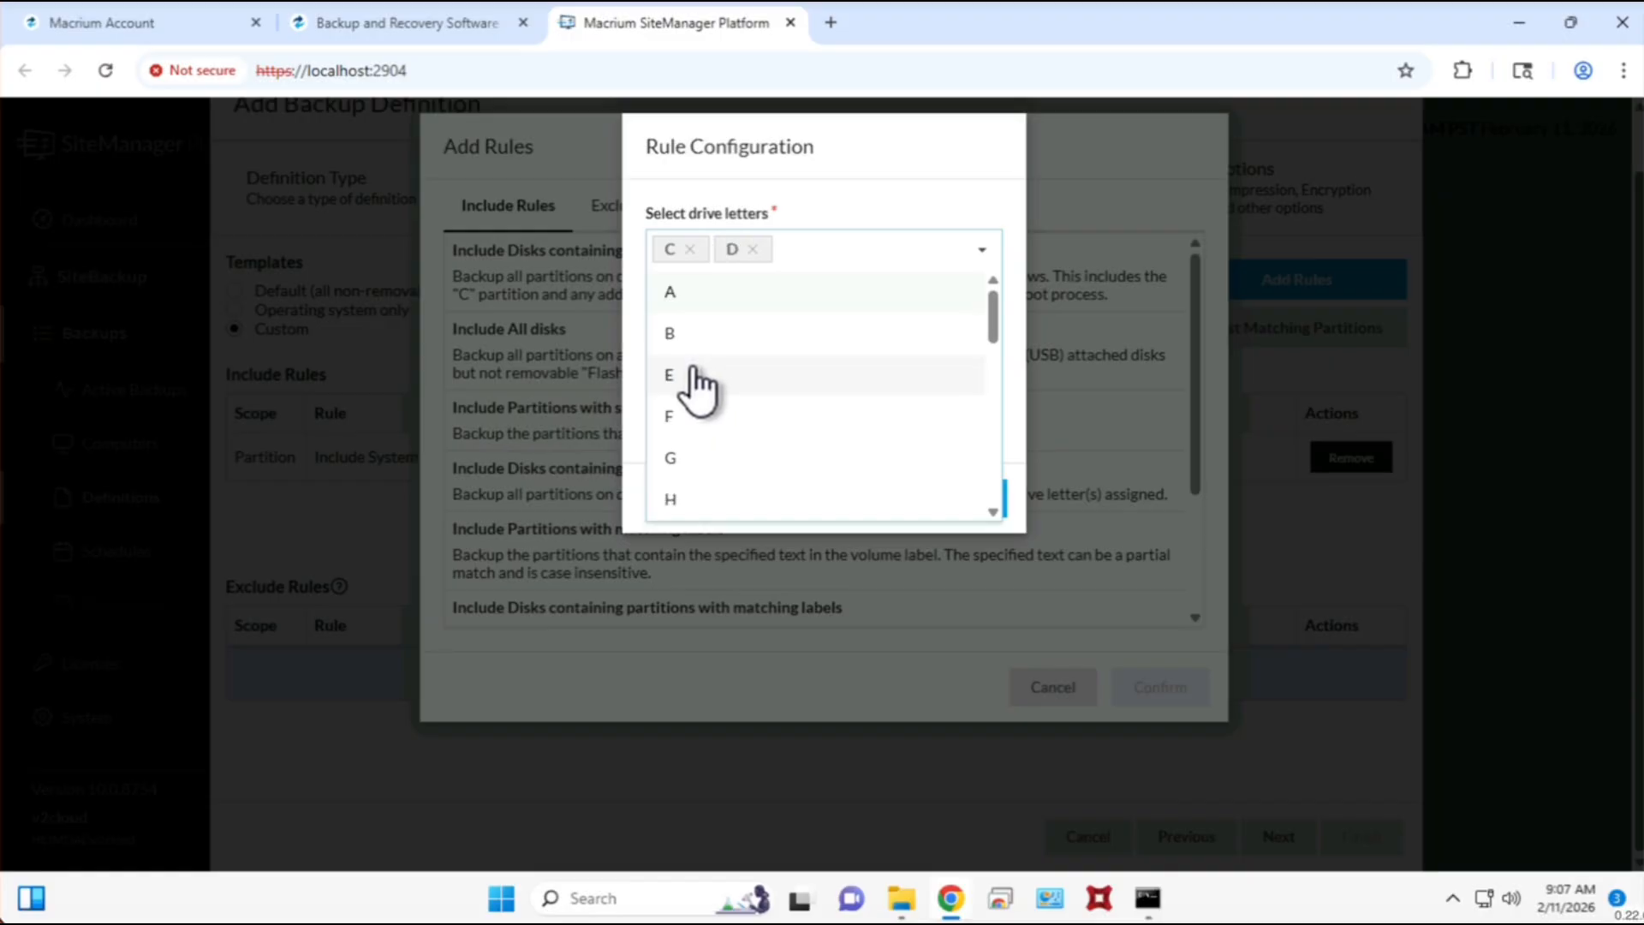
pyautogui.click(856, 175)
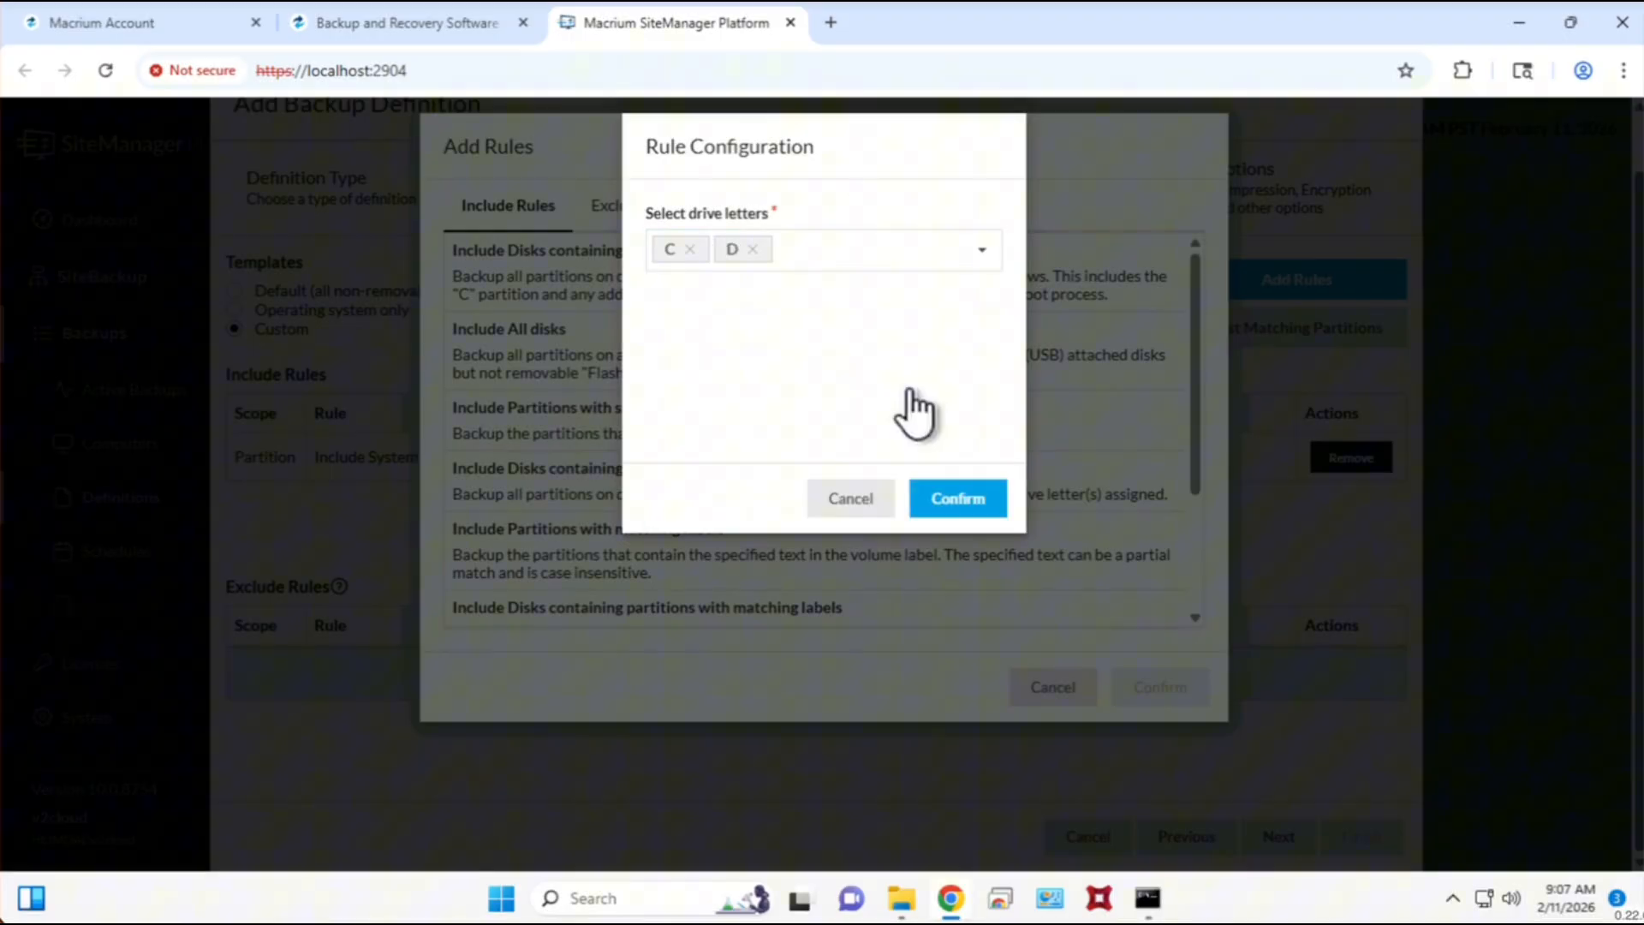
pyautogui.click(962, 496)
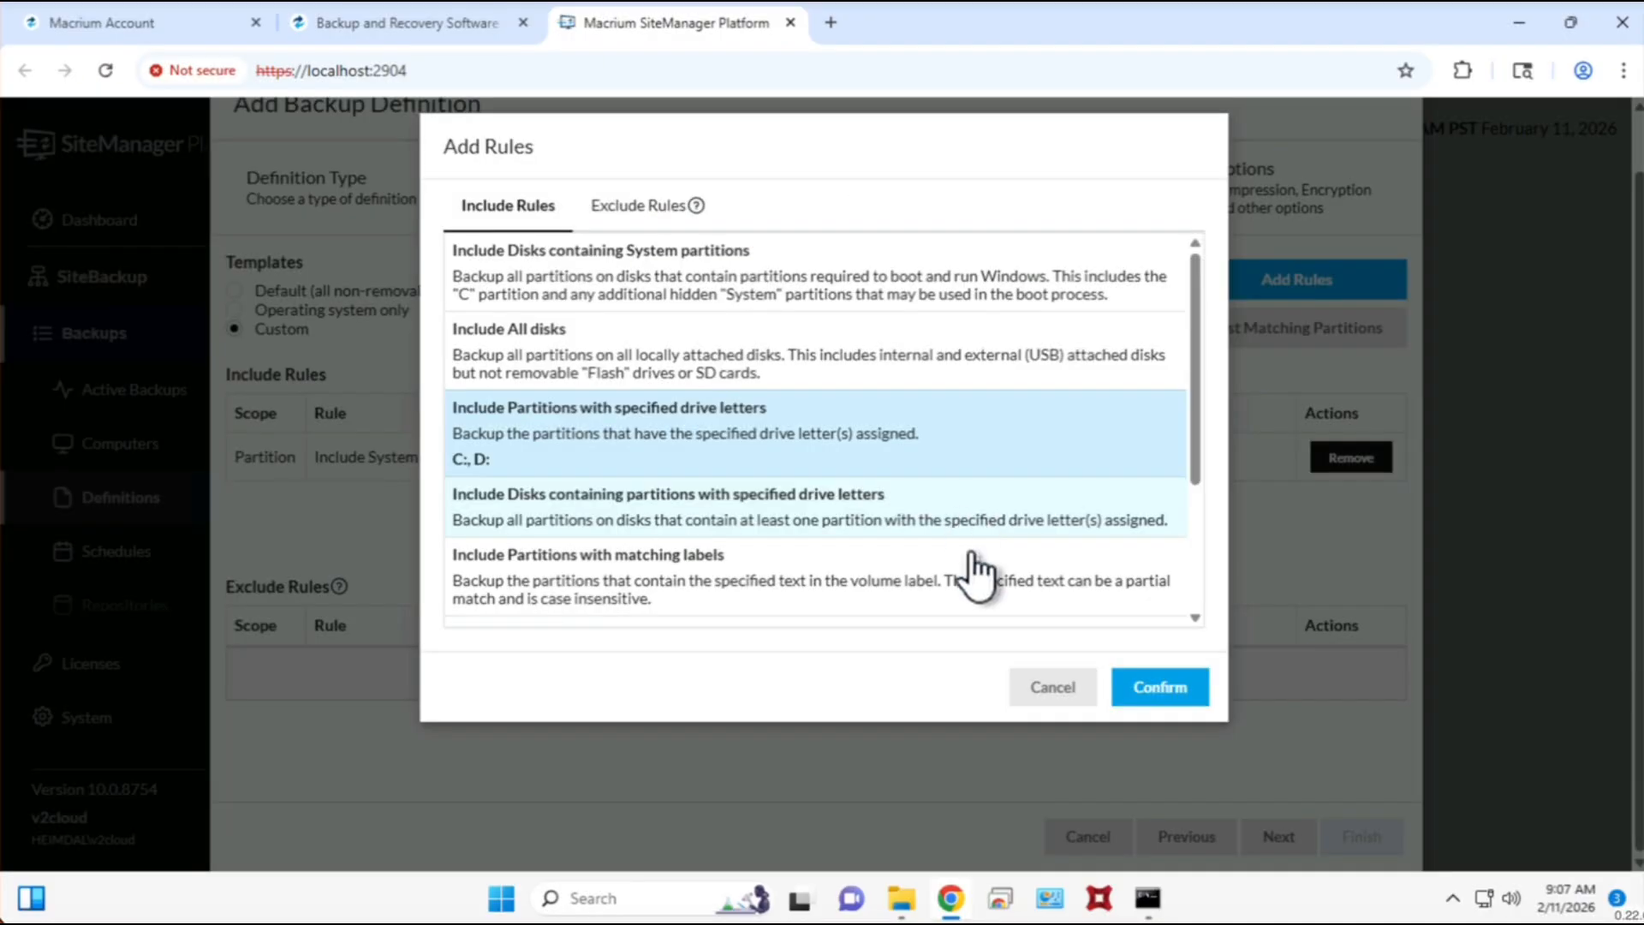
pyautogui.click(1162, 685)
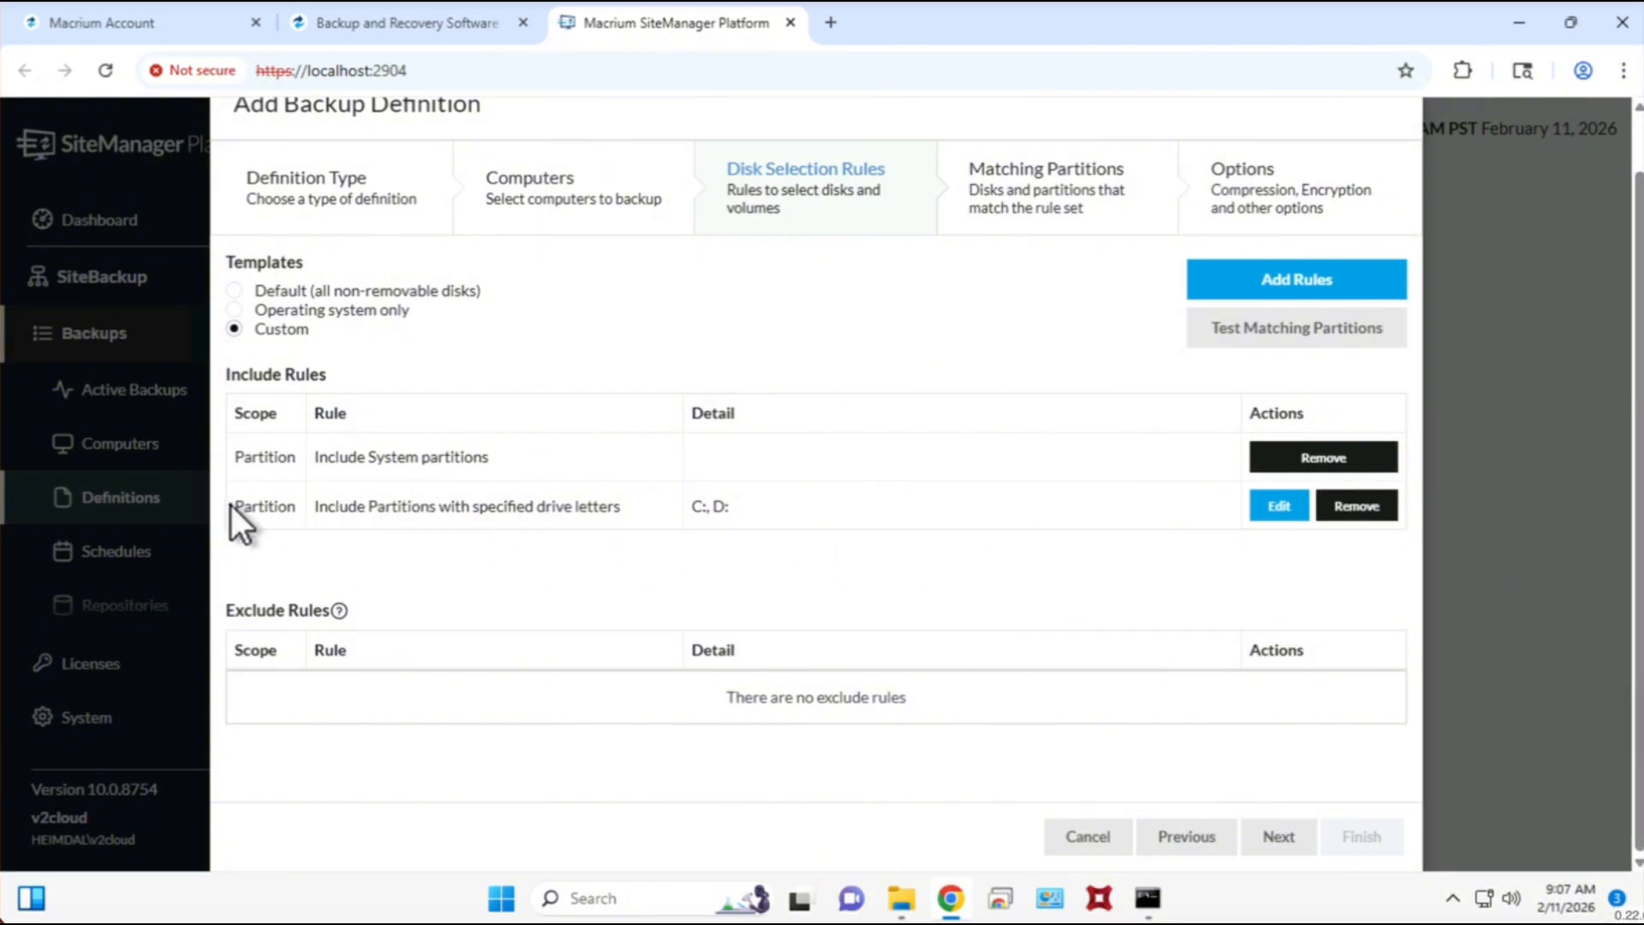
# - Remove the Include System partitions rule from the include rules
pyautogui.moveTo(230, 505); pyautogui.dragTo(813, 519)
pyautogui.click(875, 531)
pyautogui.click(1325, 458)
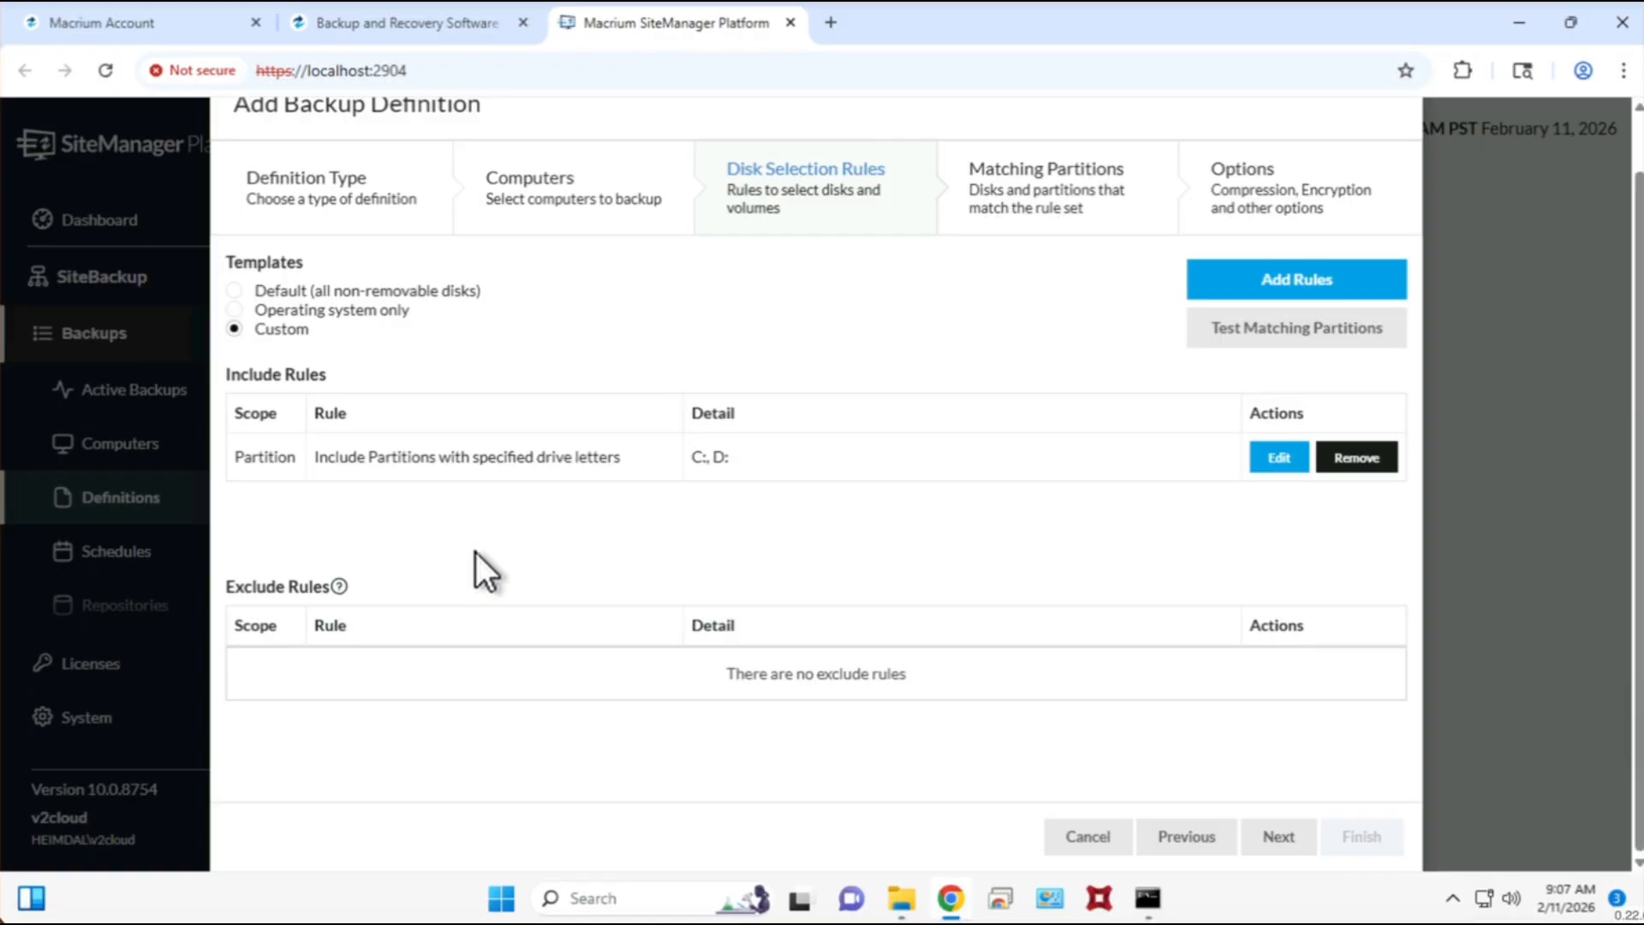
# - Test the matching partitions and check which volumes on HEIMDAL the rule covers
pyautogui.click(1313, 330)
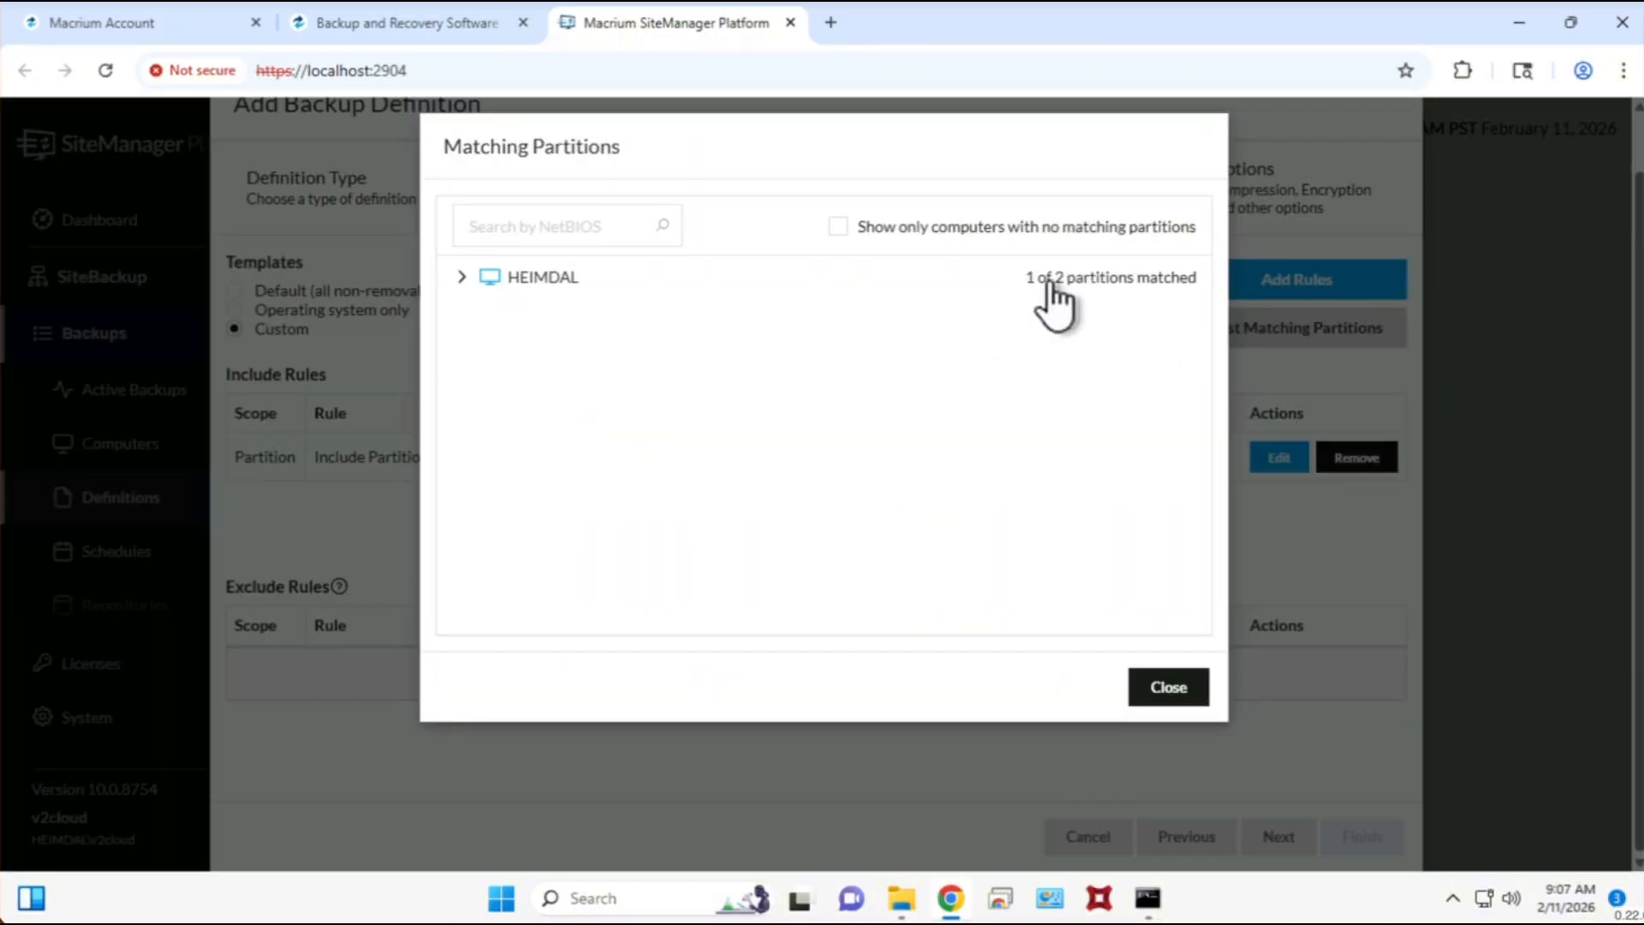
pyautogui.click(1048, 282)
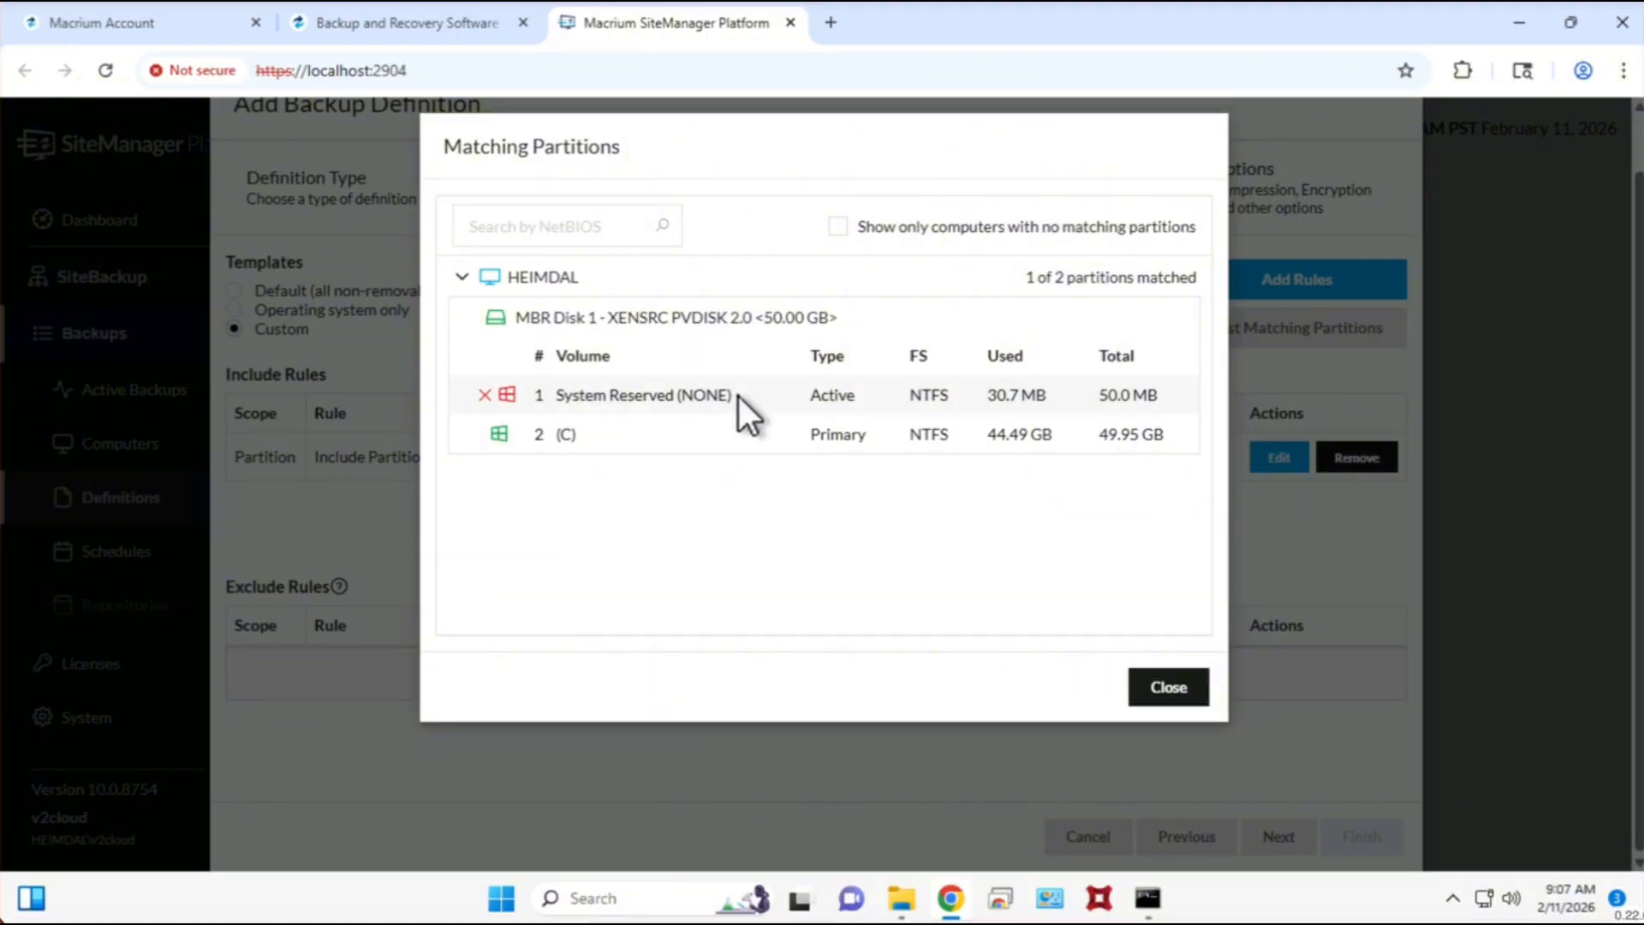
pyautogui.moveTo(738, 396); pyautogui.dragTo(565, 379)
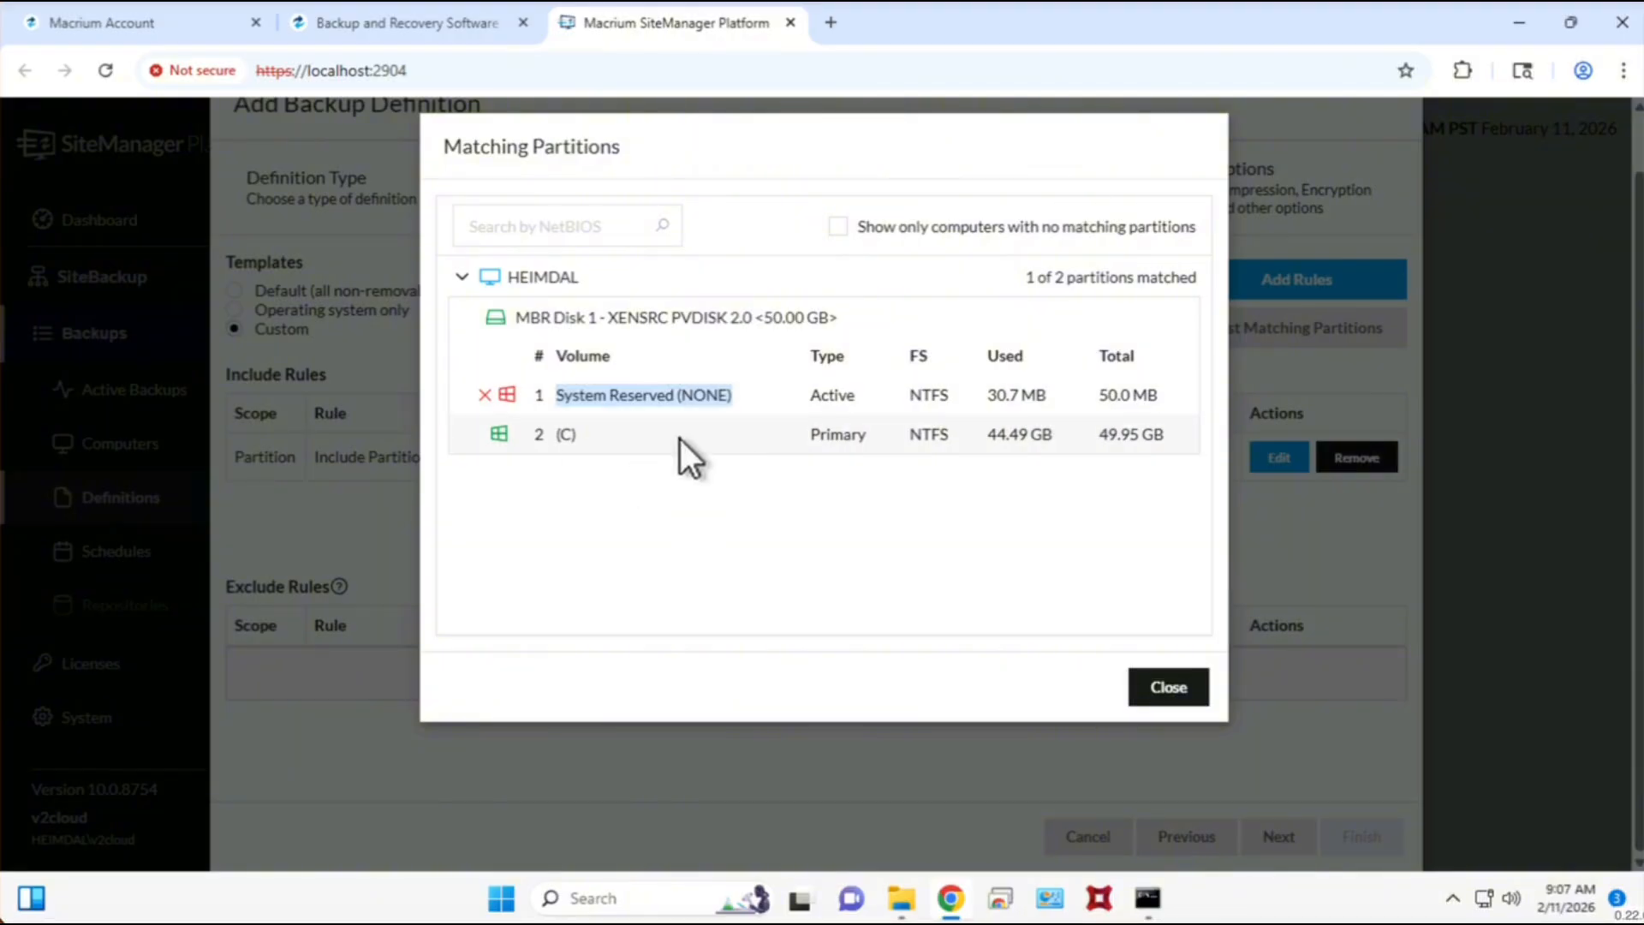
pyautogui.click(599, 423)
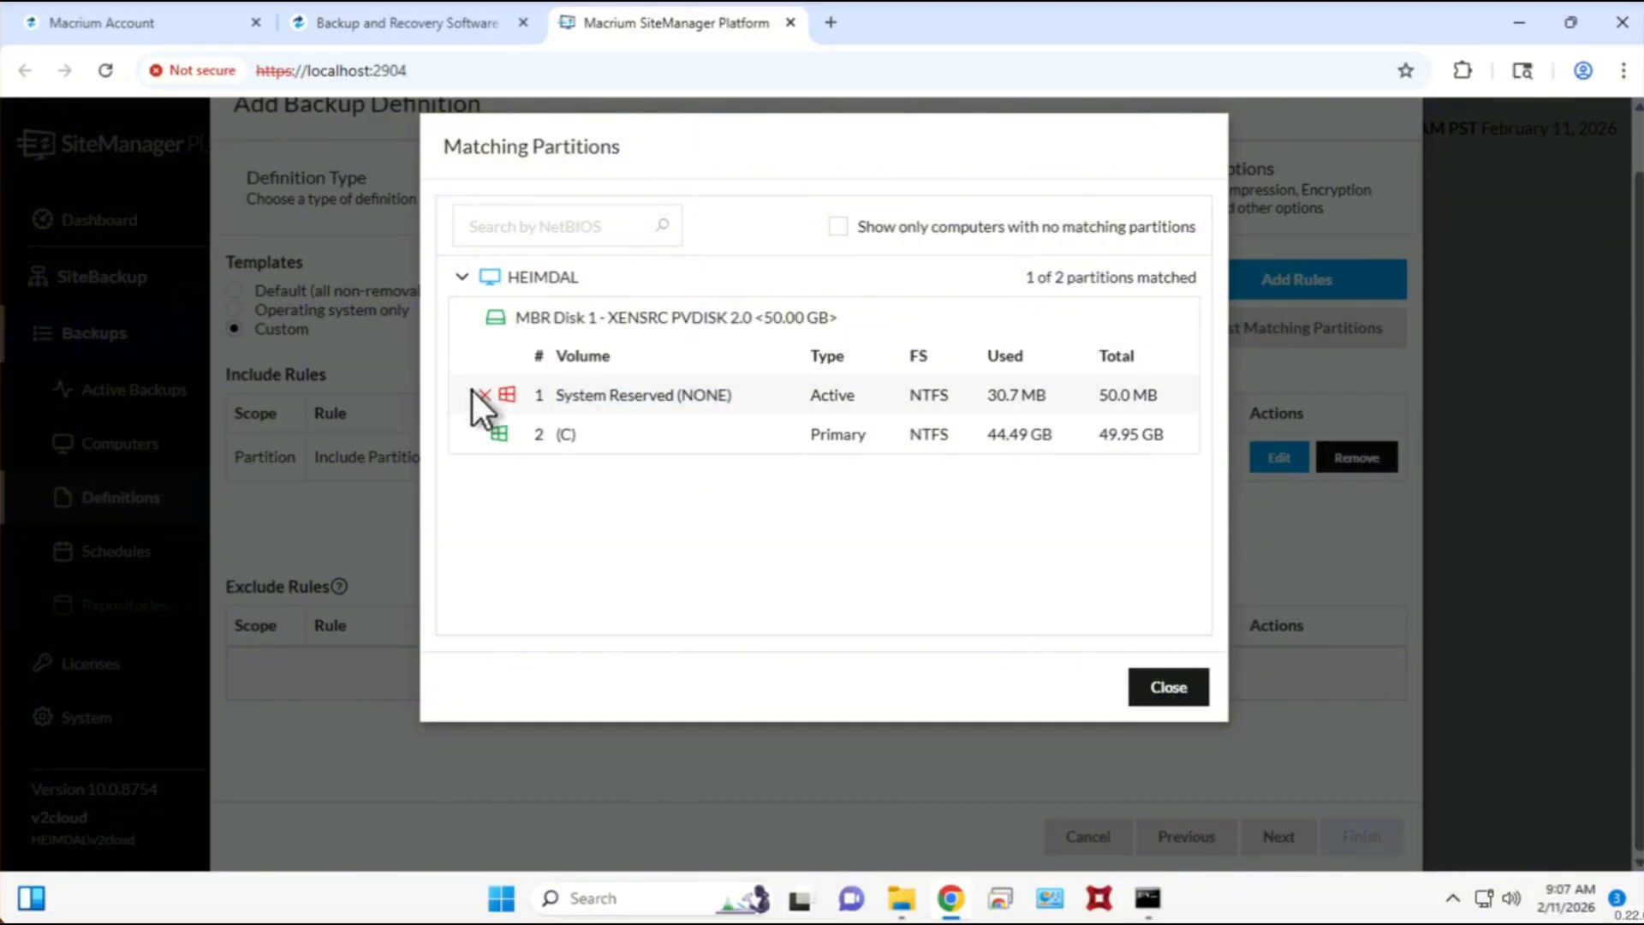
pyautogui.click(1170, 687)
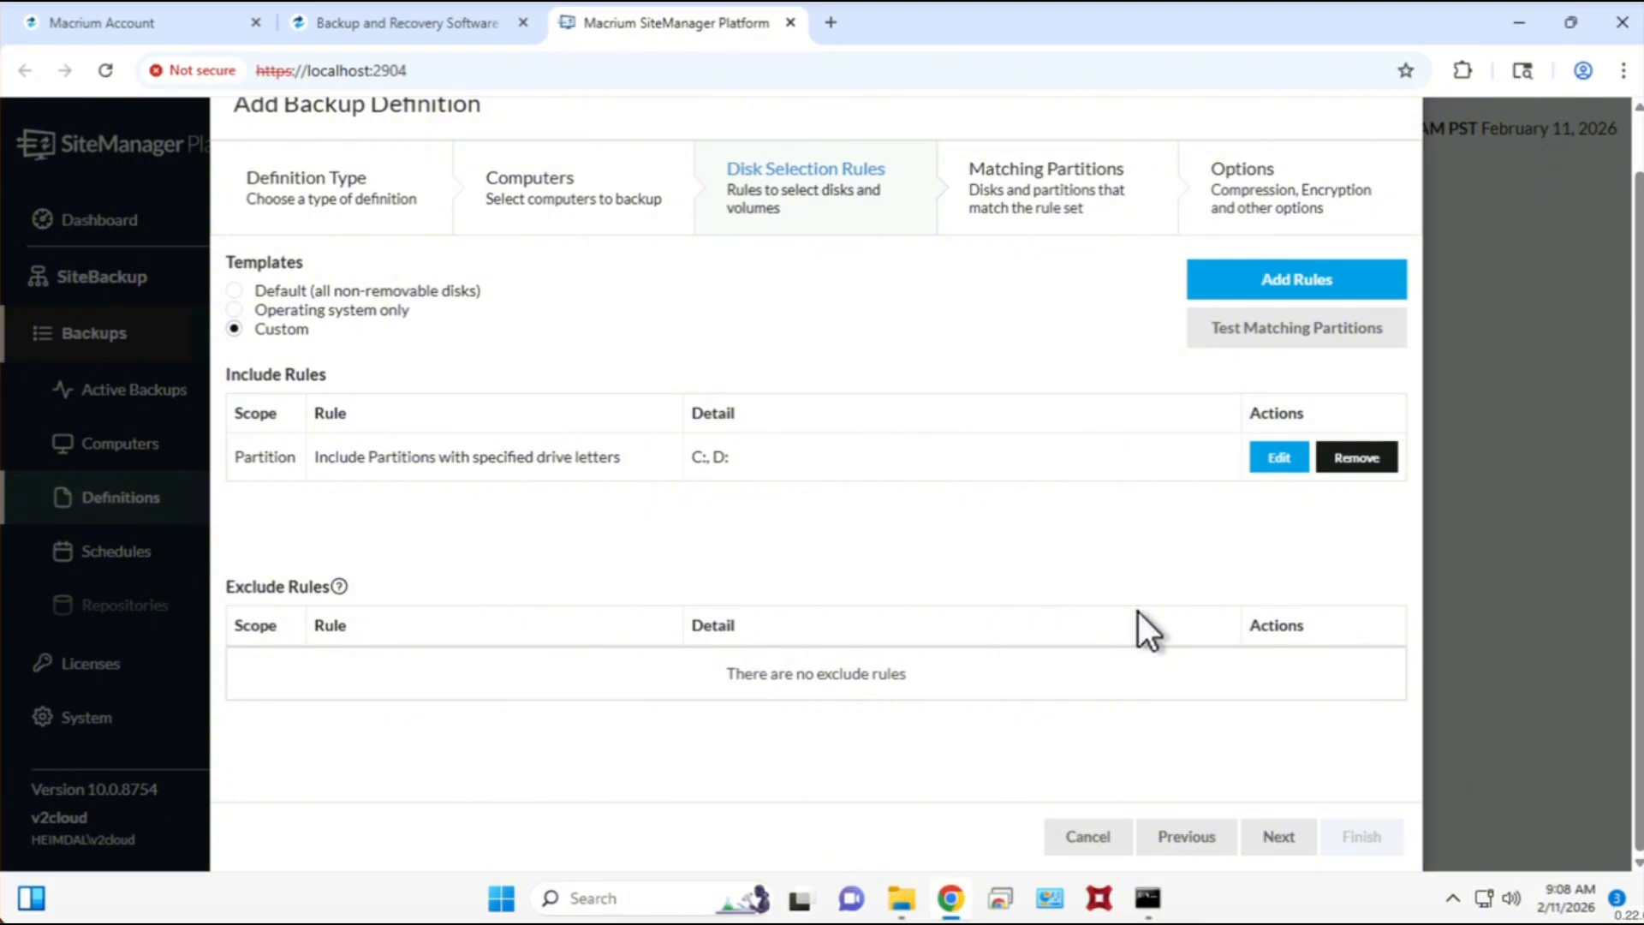
# - Set the definition's compression to High and encryption to None, and finish creating the definition
pyautogui.click(1279, 839)
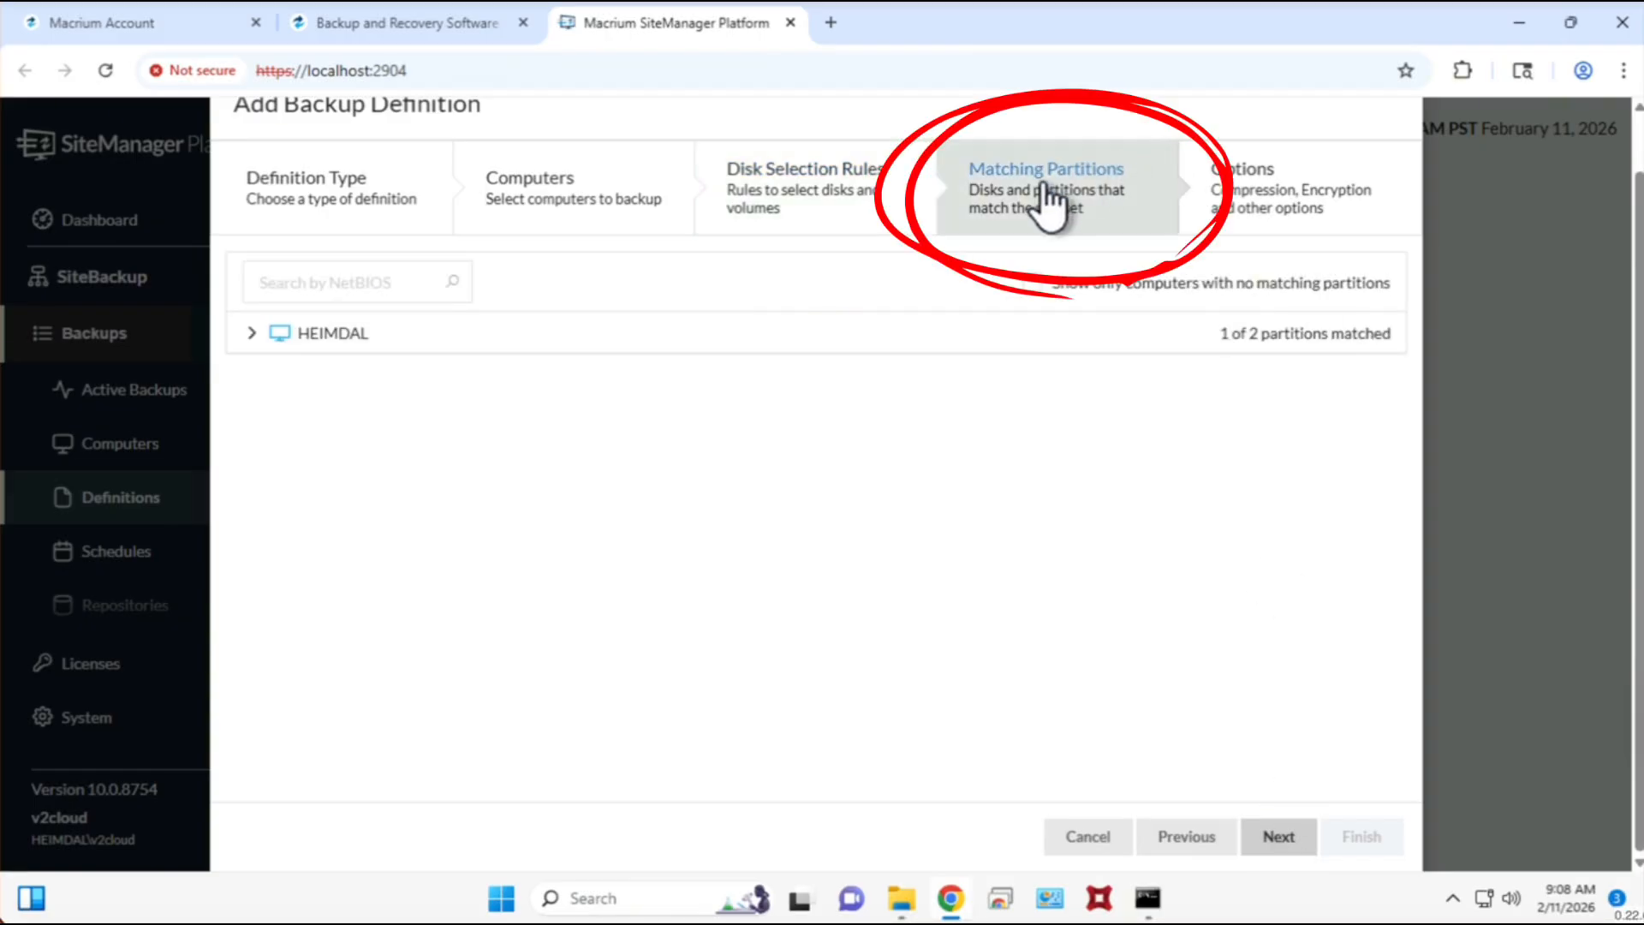
pyautogui.click(1279, 836)
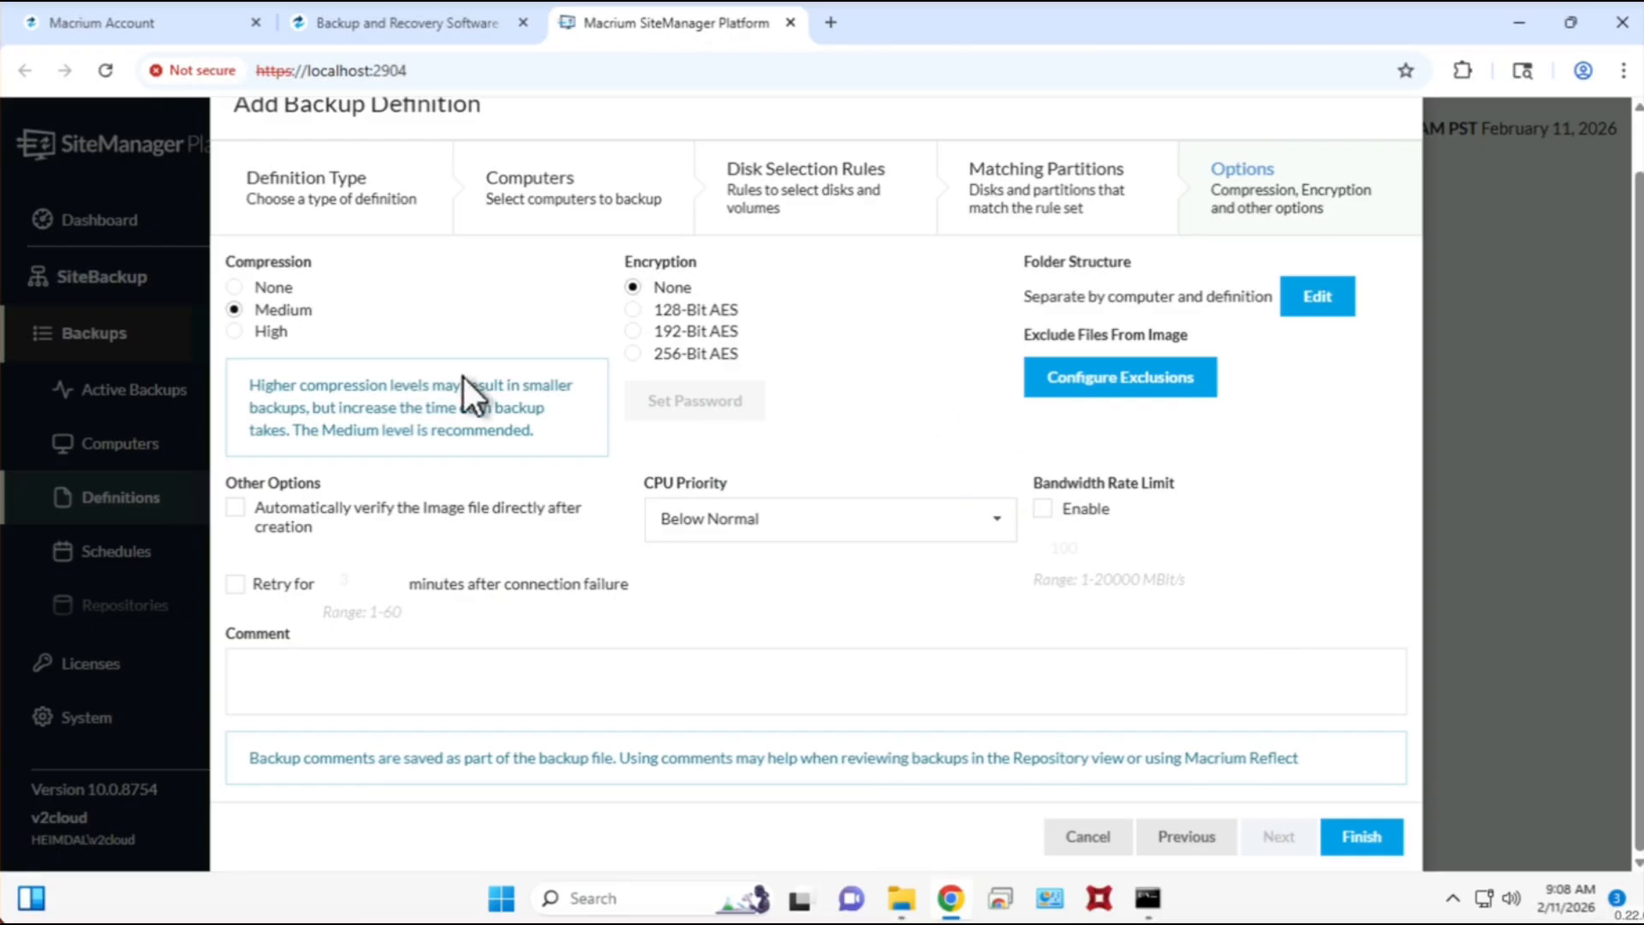
pyautogui.click(234, 332)
pyautogui.click(675, 339)
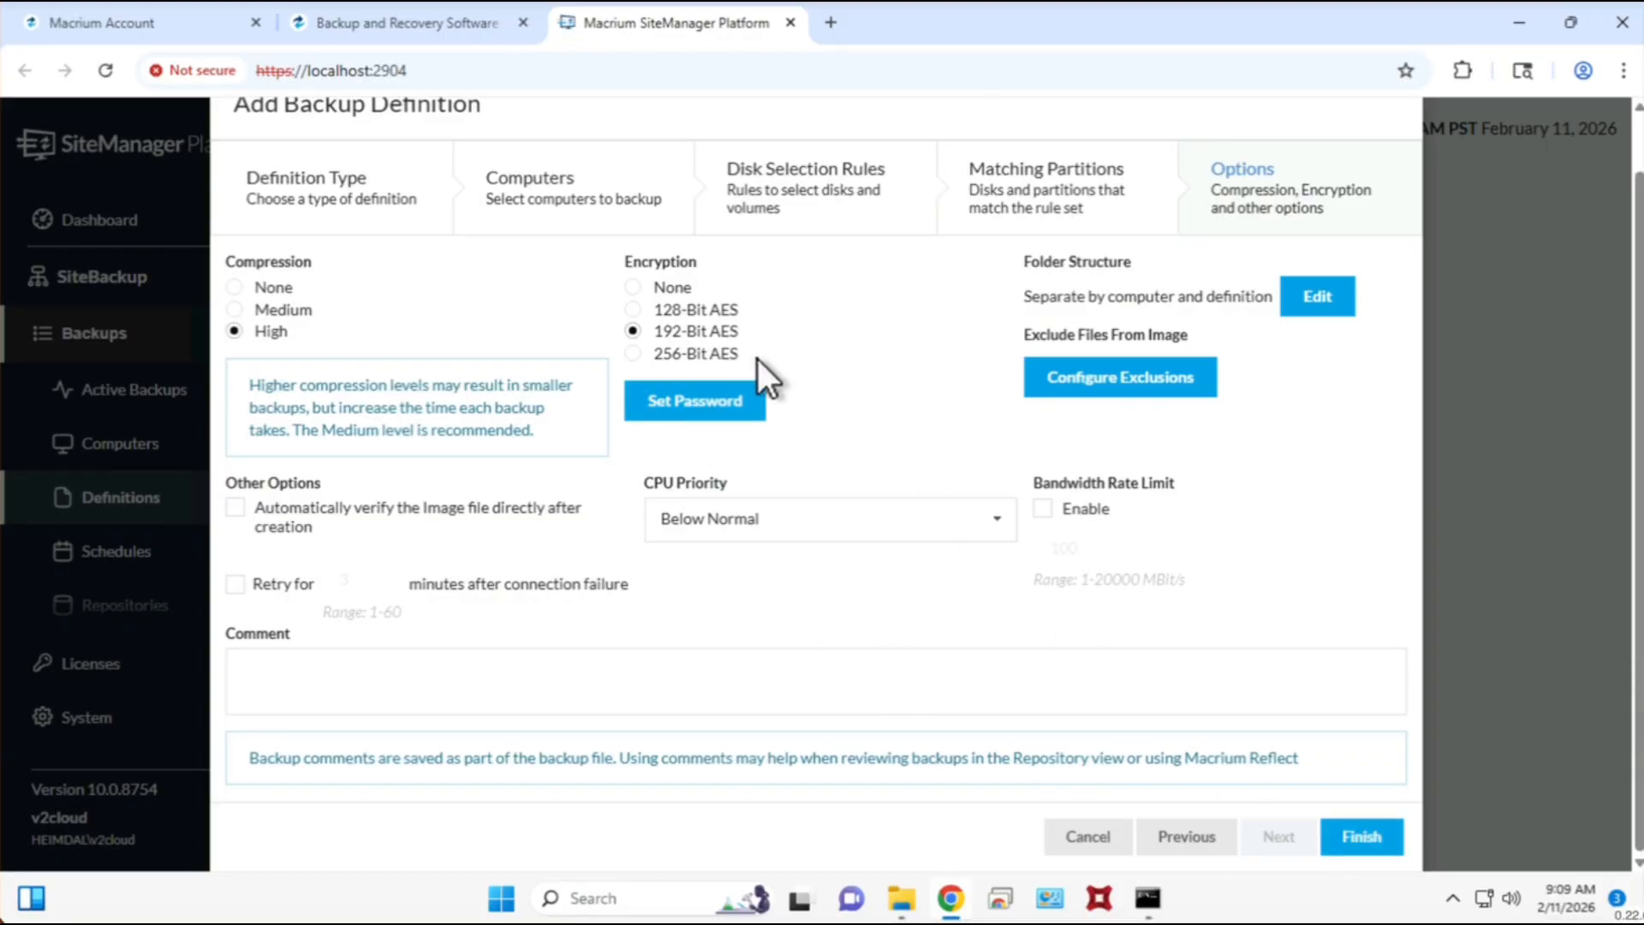
pyautogui.click(672, 290)
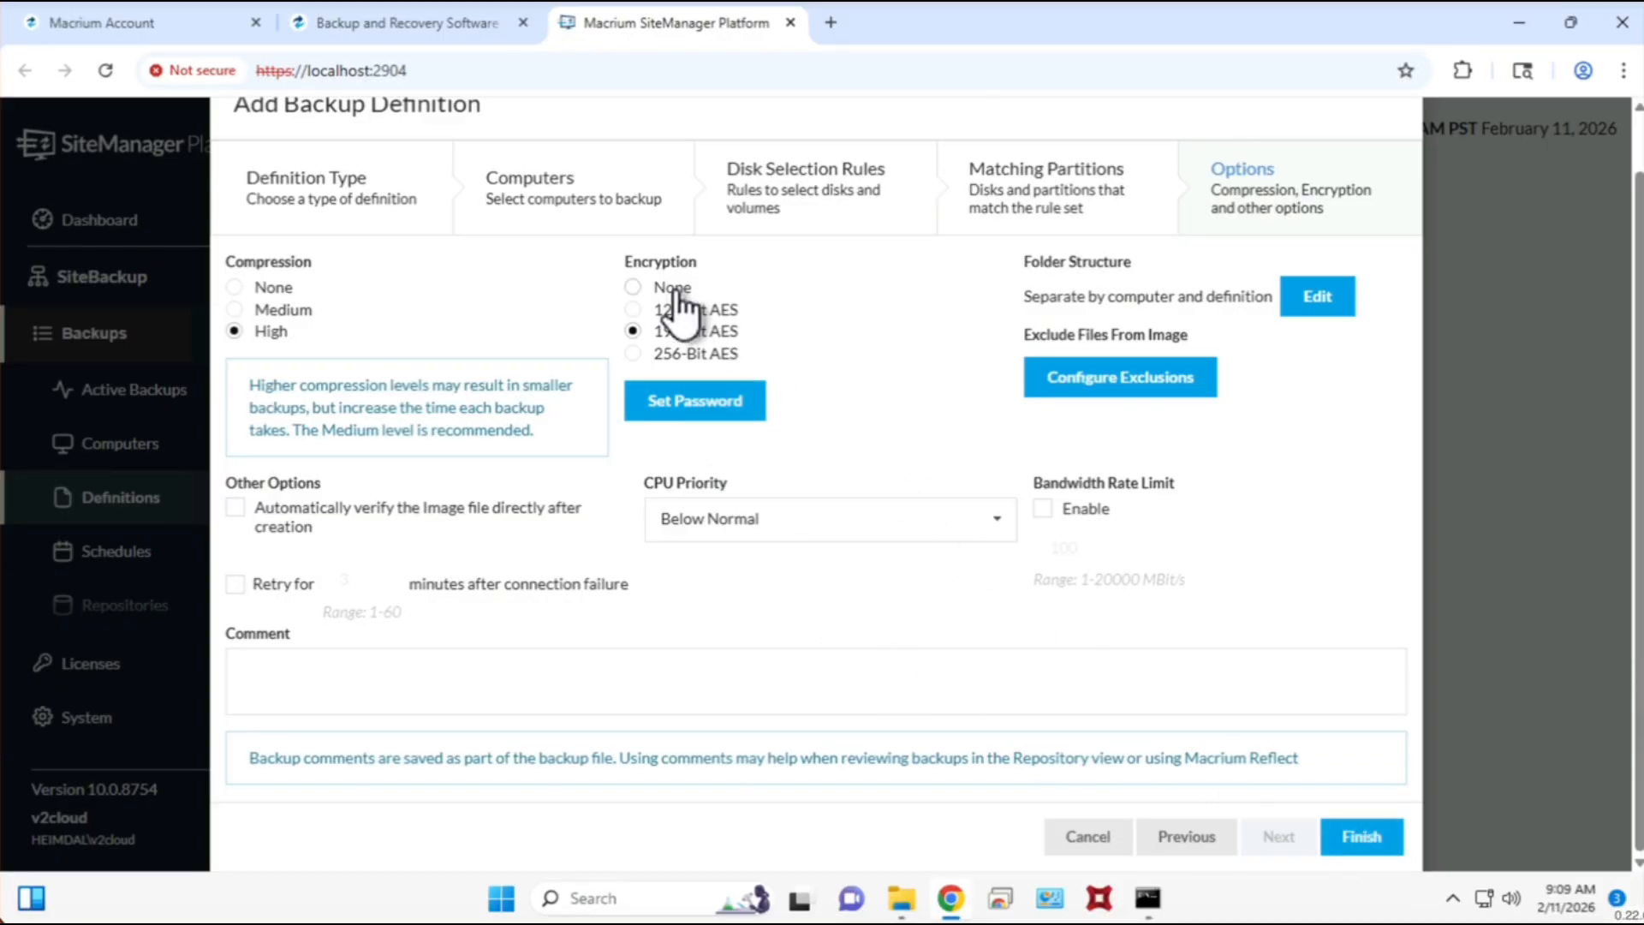
pyautogui.click(1374, 838)
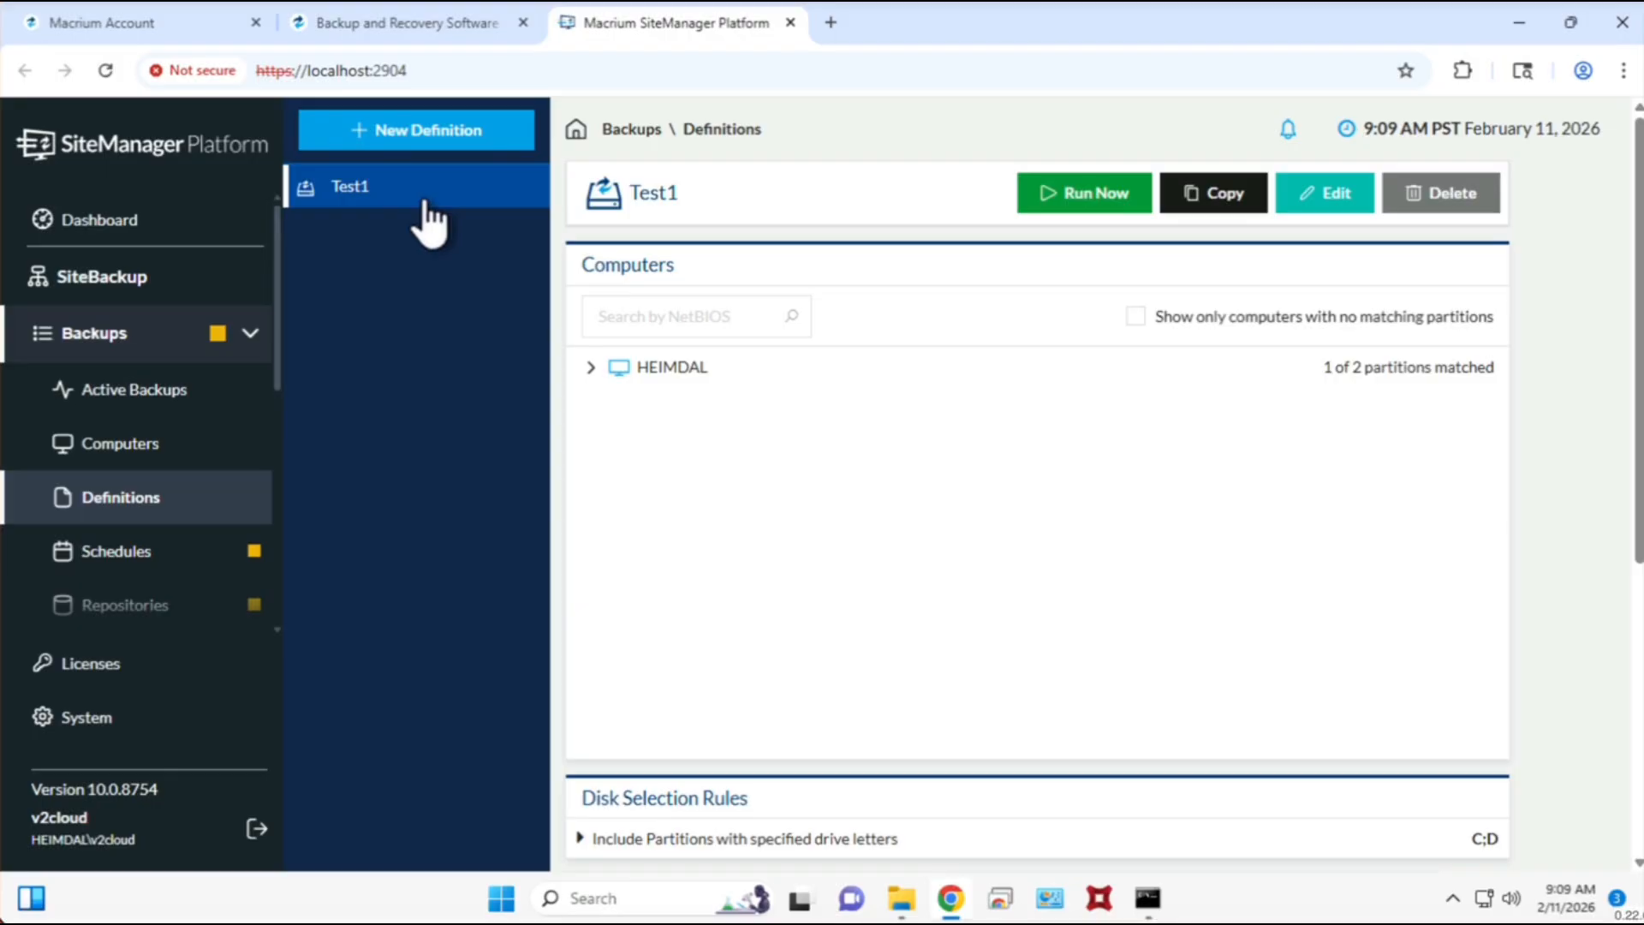
# - Copy the Test1 definition under the new name Test2
pyautogui.click(1219, 197)
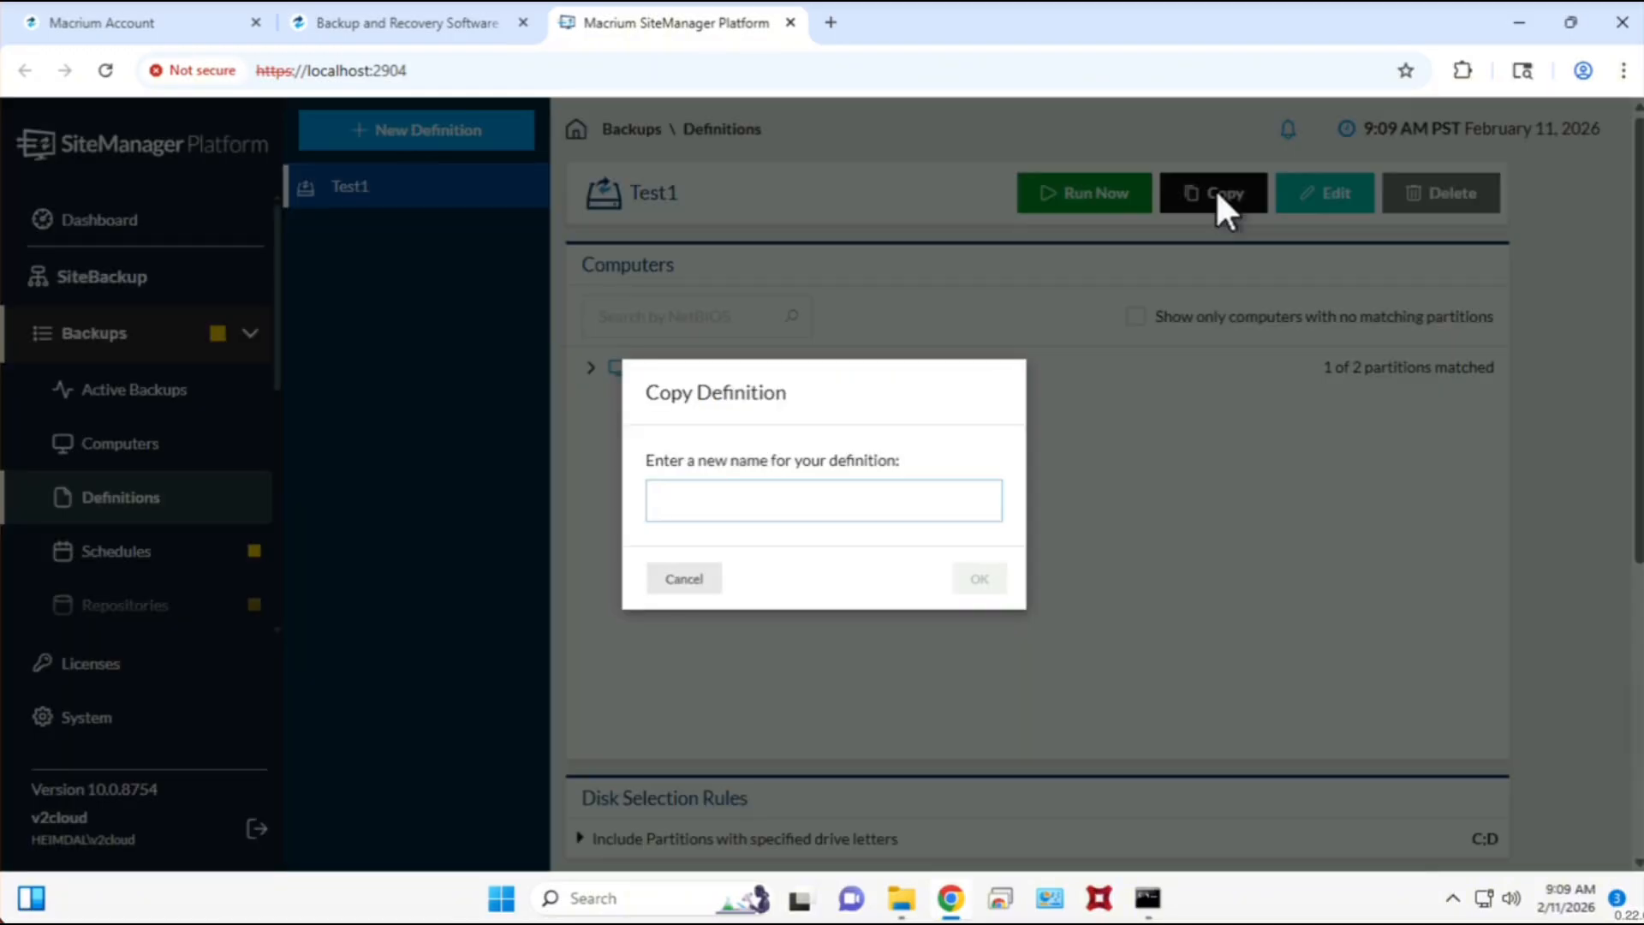
pyautogui.write('Tes')
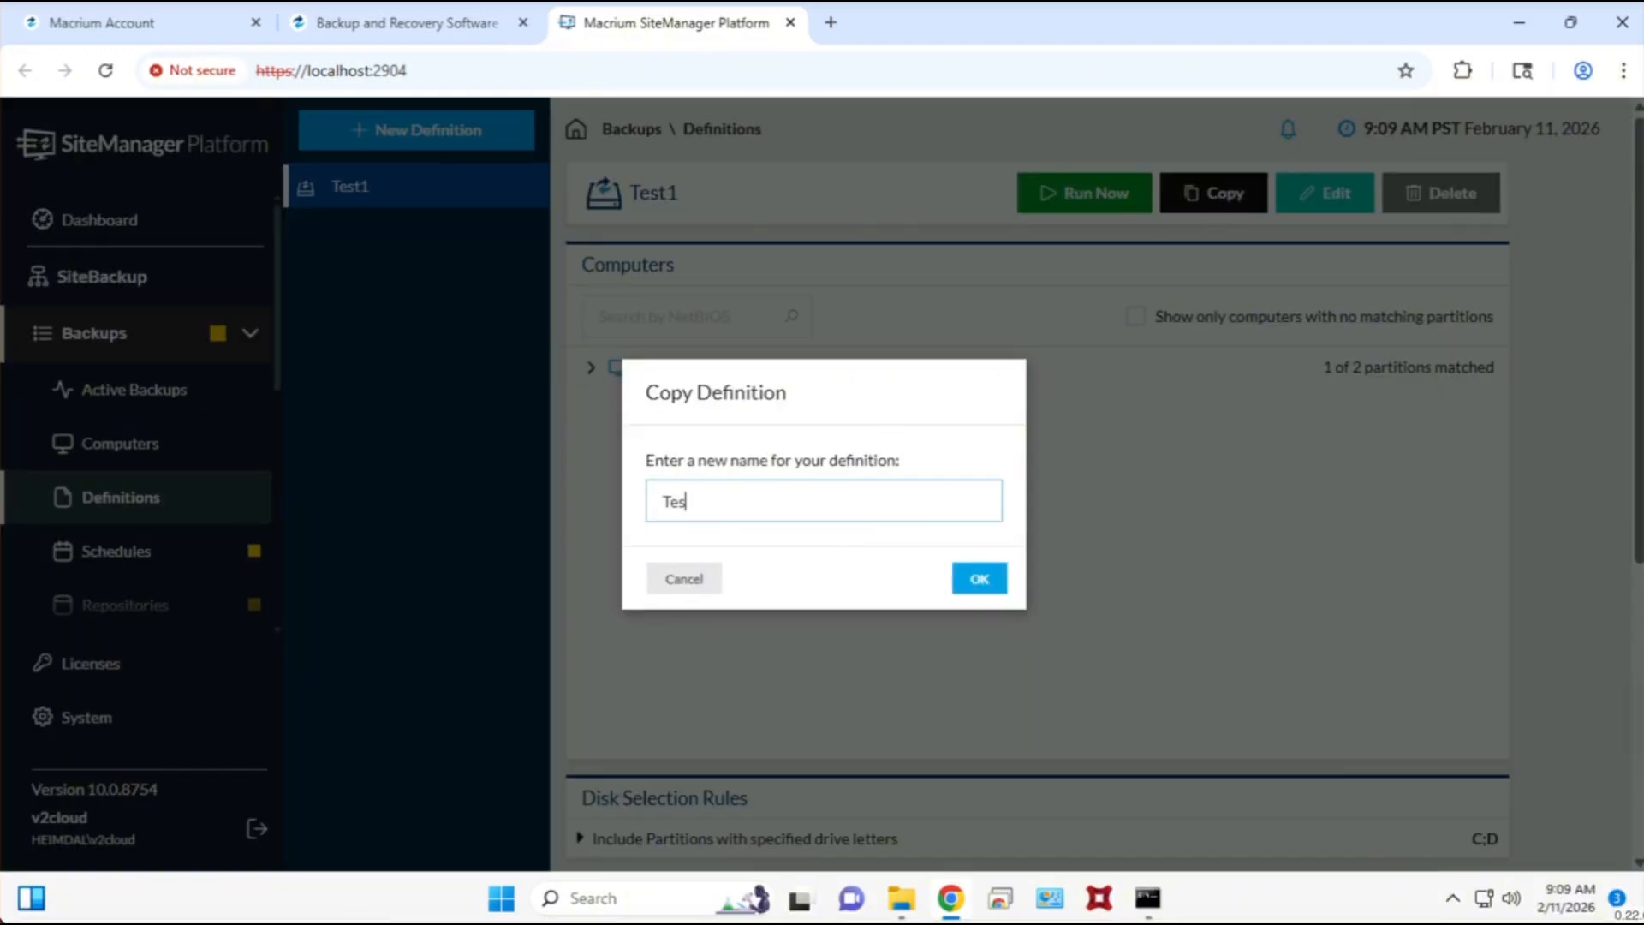
pyautogui.write('t2')
pyautogui.click(972, 578)
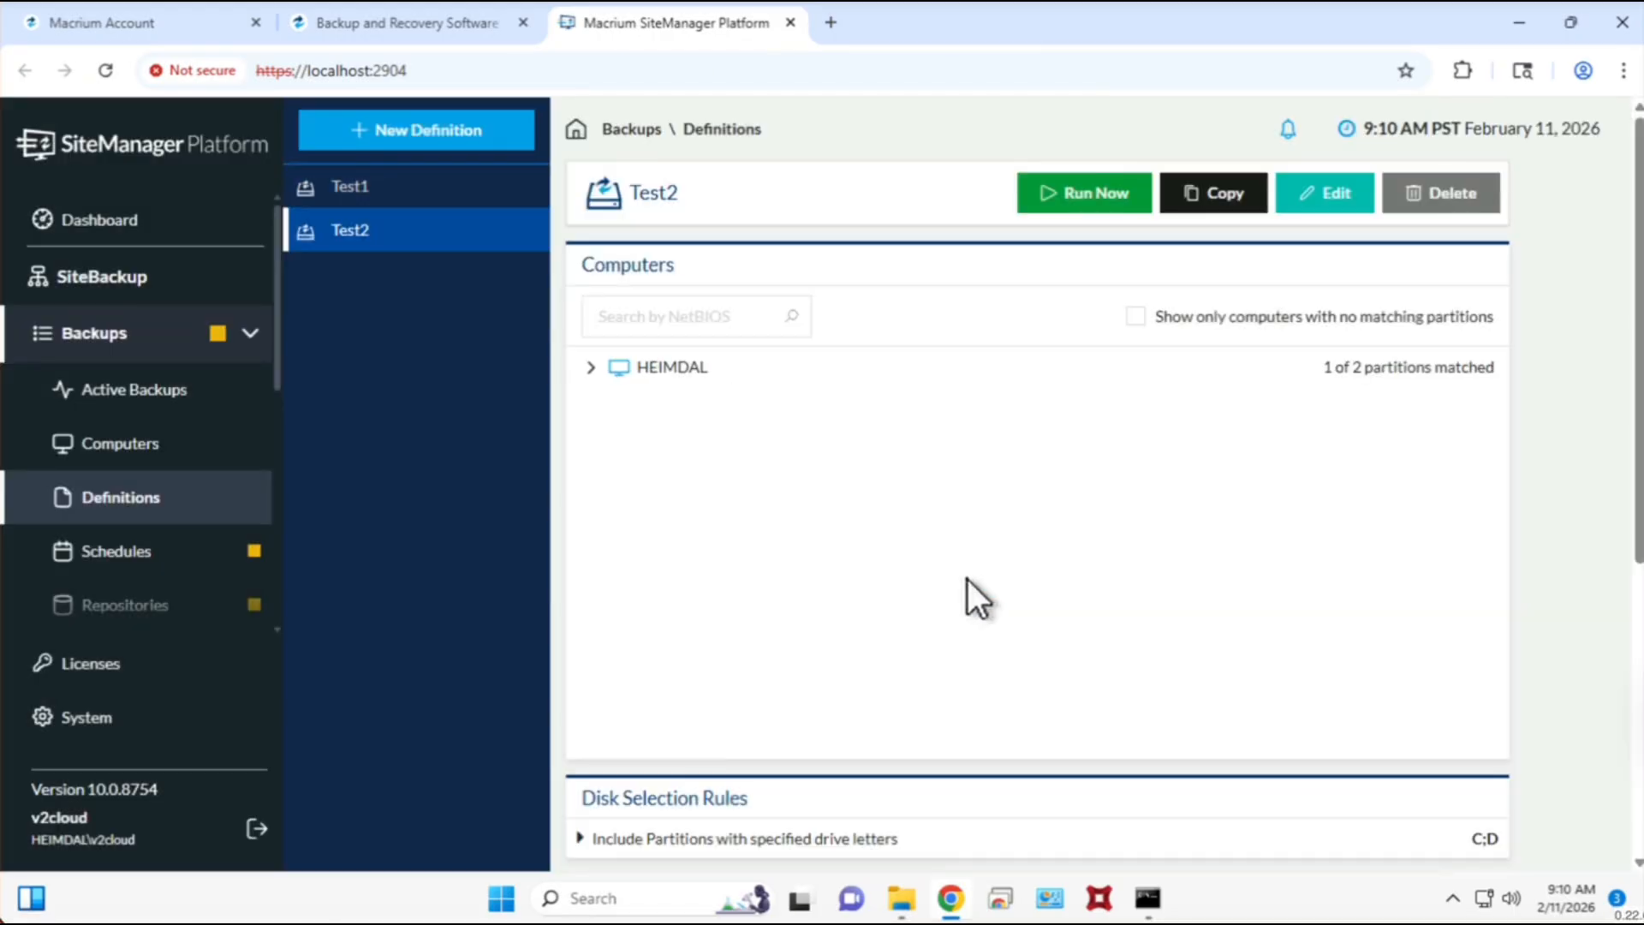
# - Review the immediate-run setup for Test2 with HEIMDAL selected, including repository and backup type options, and cancel without running
pyautogui.click(353, 196)
pyautogui.click(369, 240)
pyautogui.click(1083, 197)
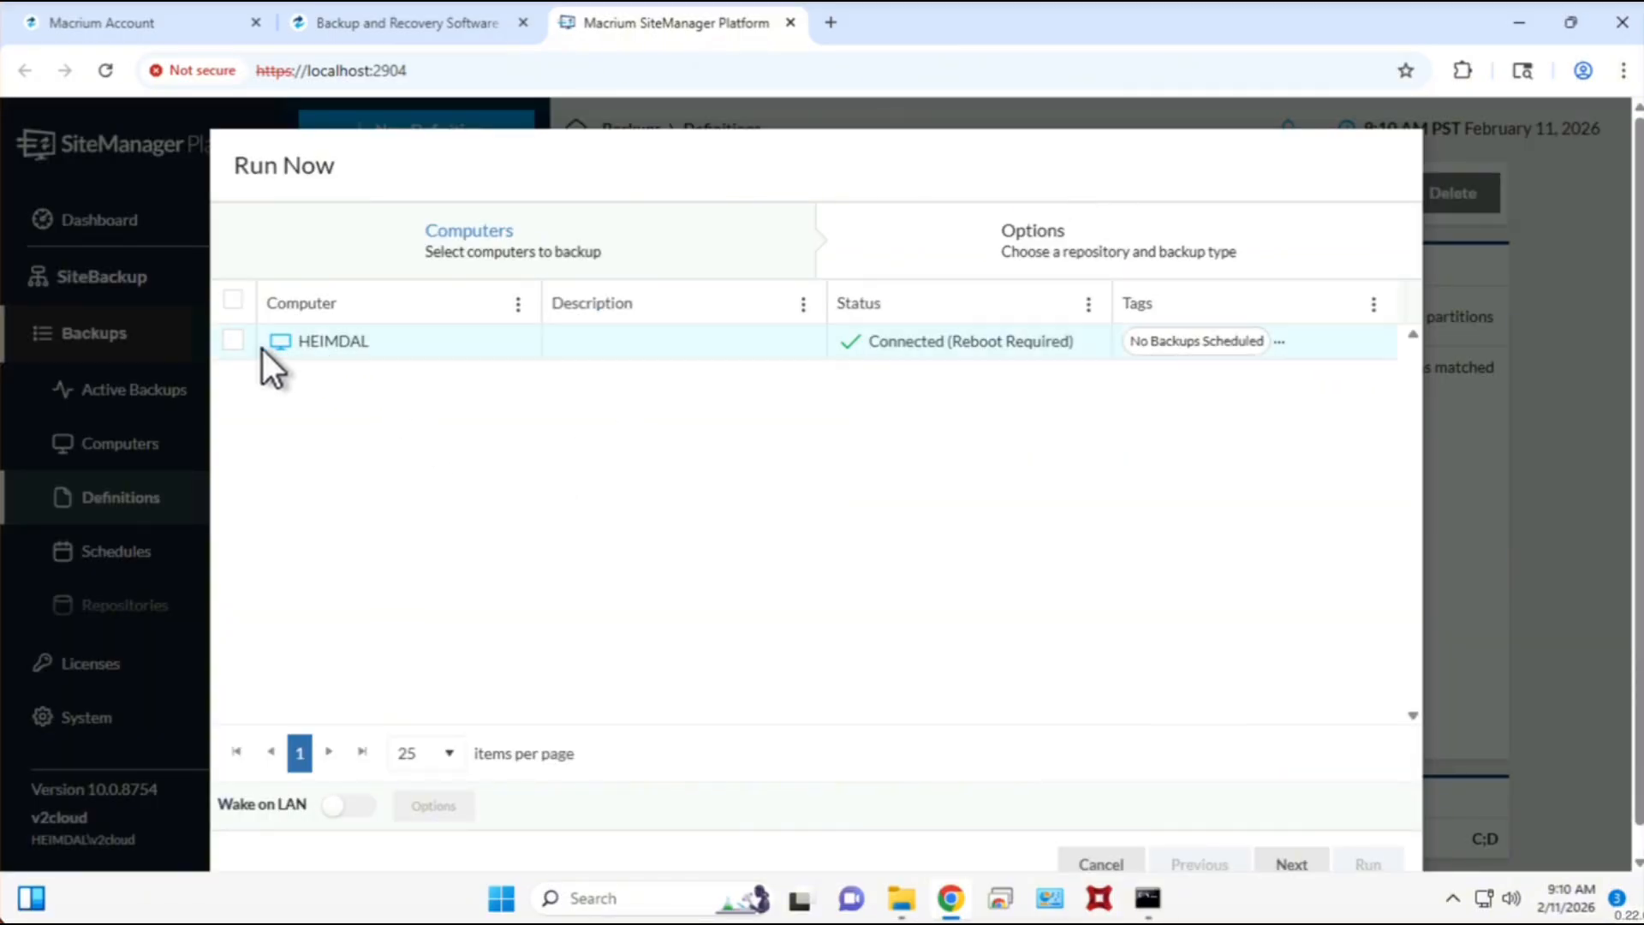
pyautogui.click(233, 340)
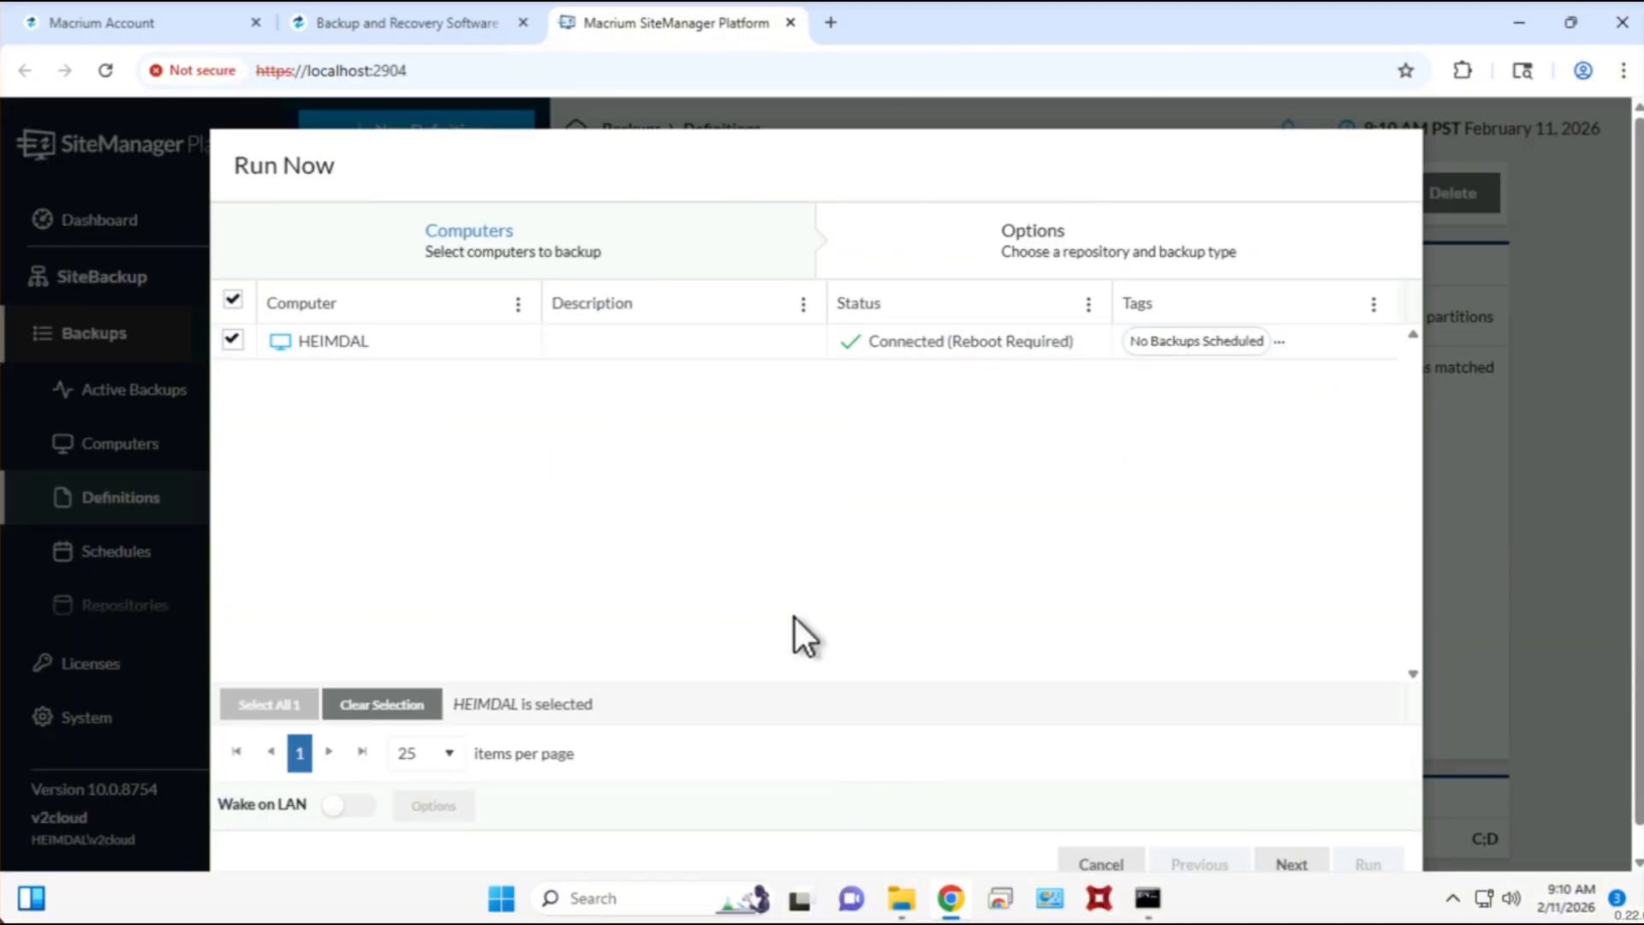
pyautogui.click(1294, 863)
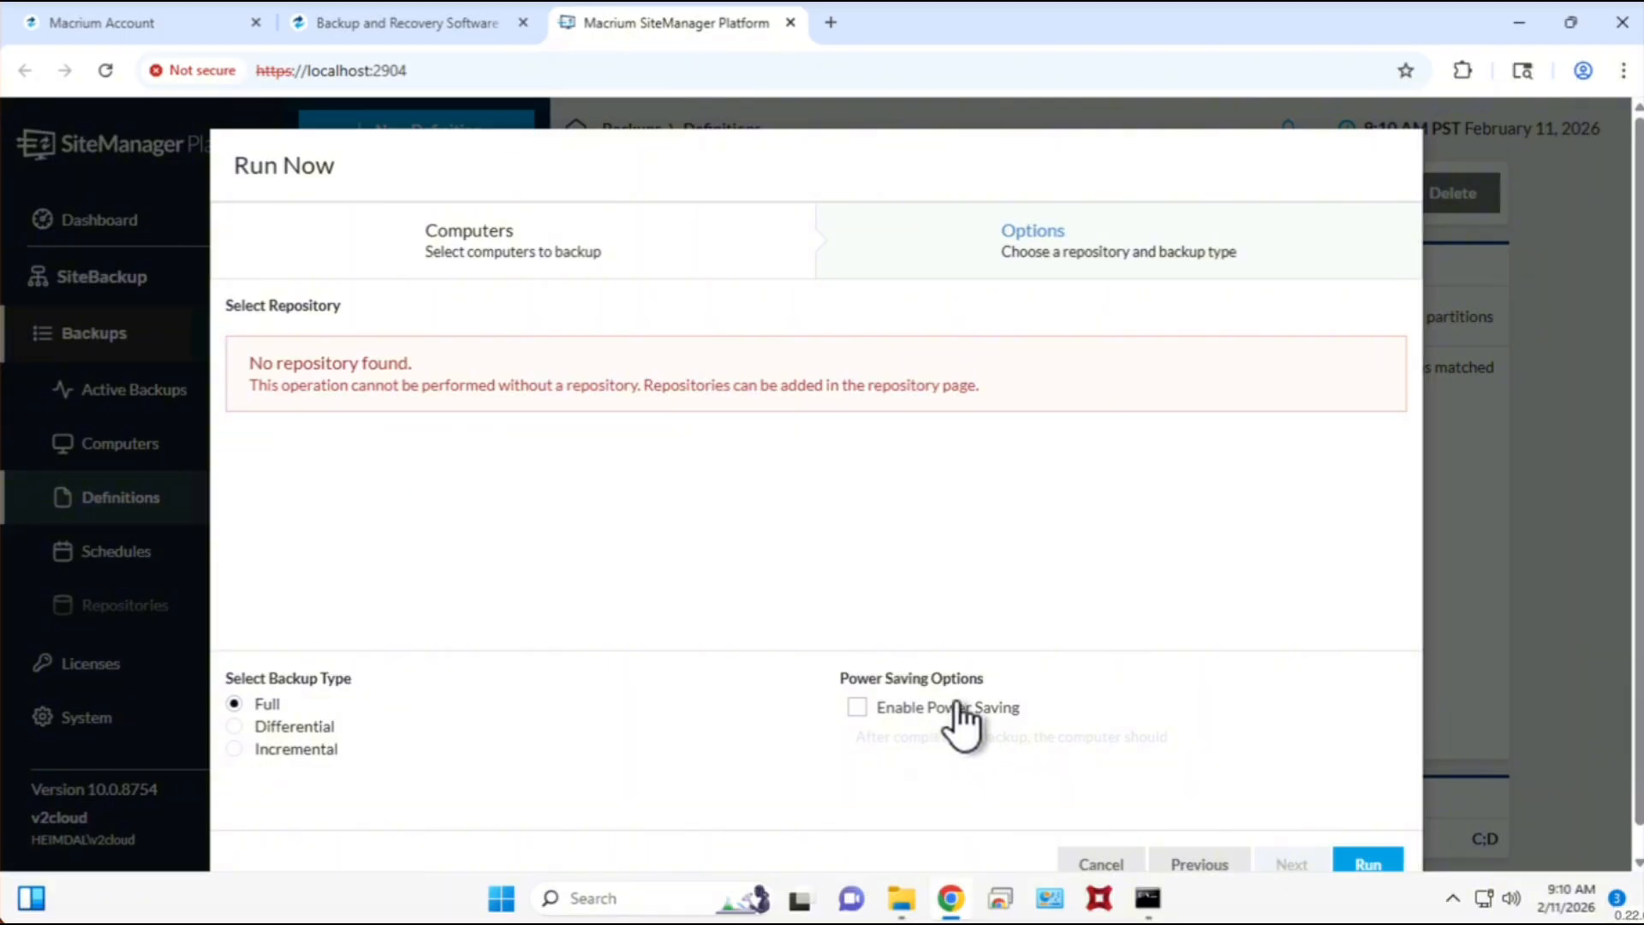
pyautogui.click(1103, 864)
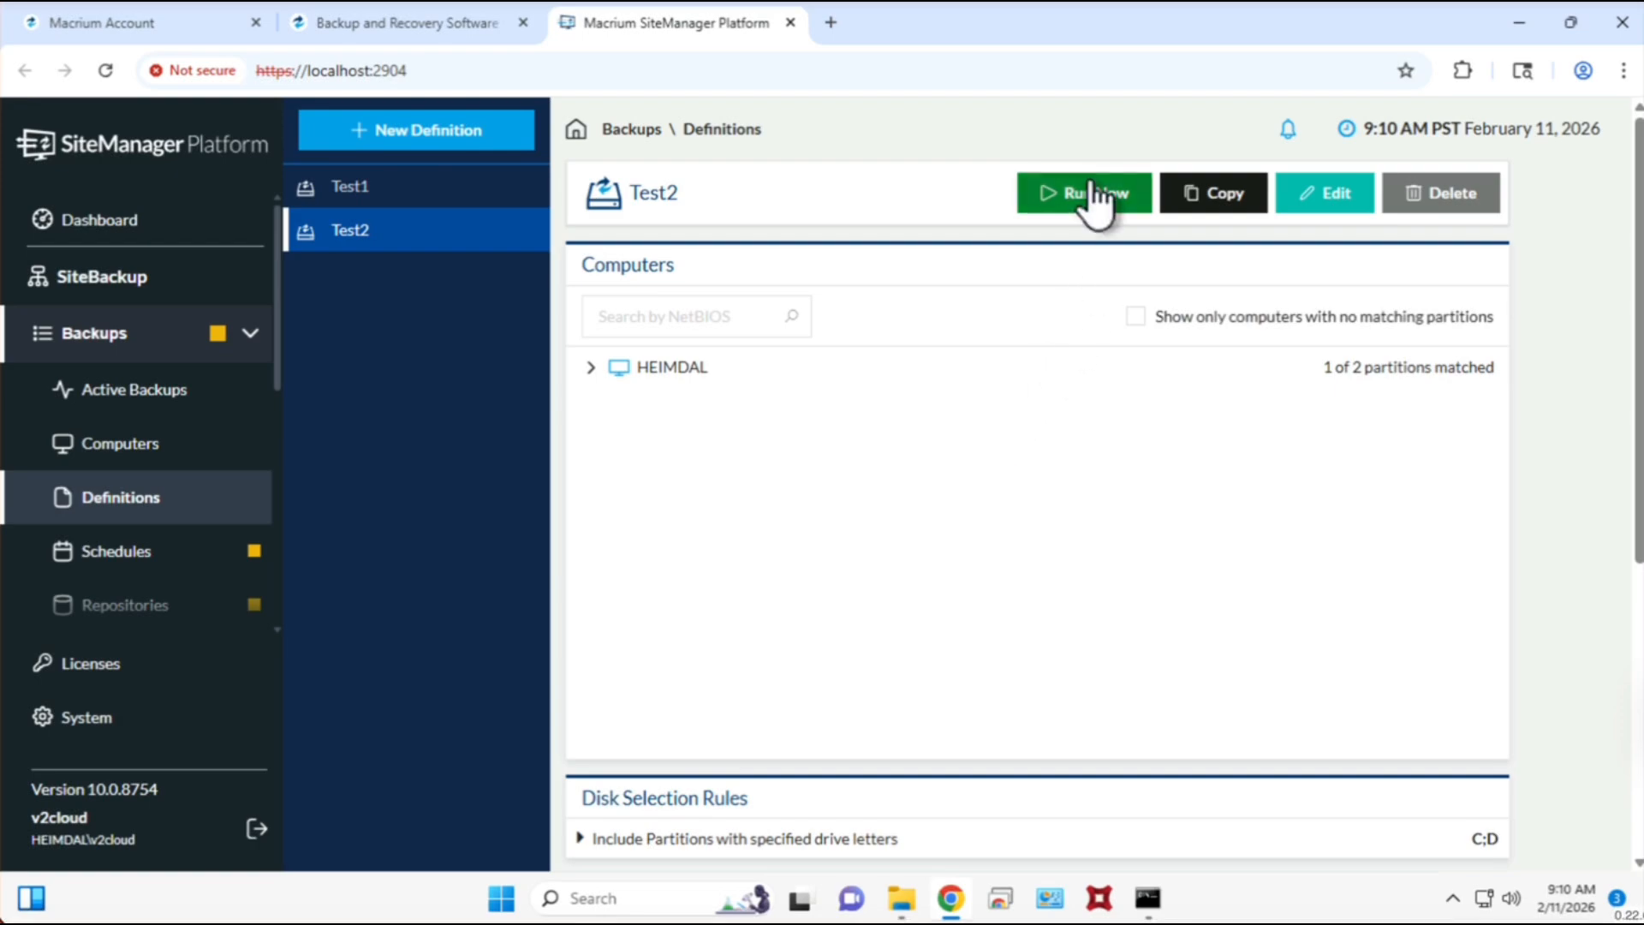